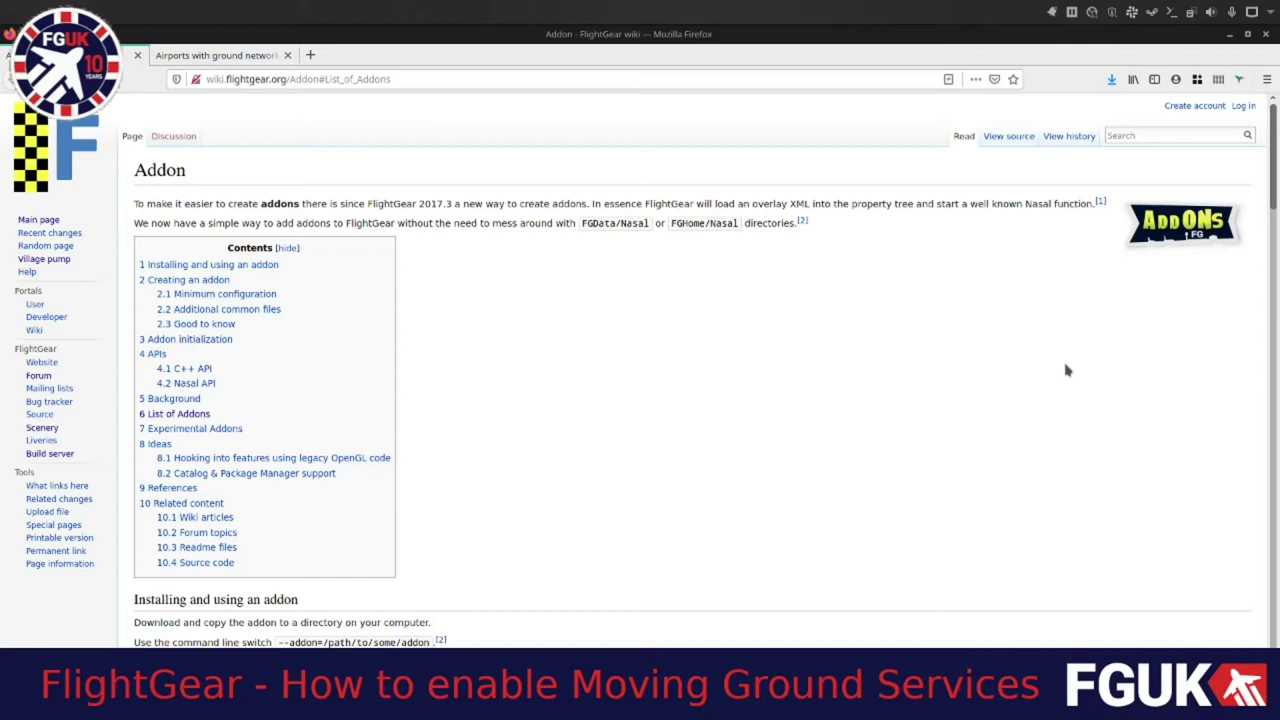
Scroll the Addon wiki page down to the List of Addons, where Ground Services is listed
scroll(794, 392, down, 3)
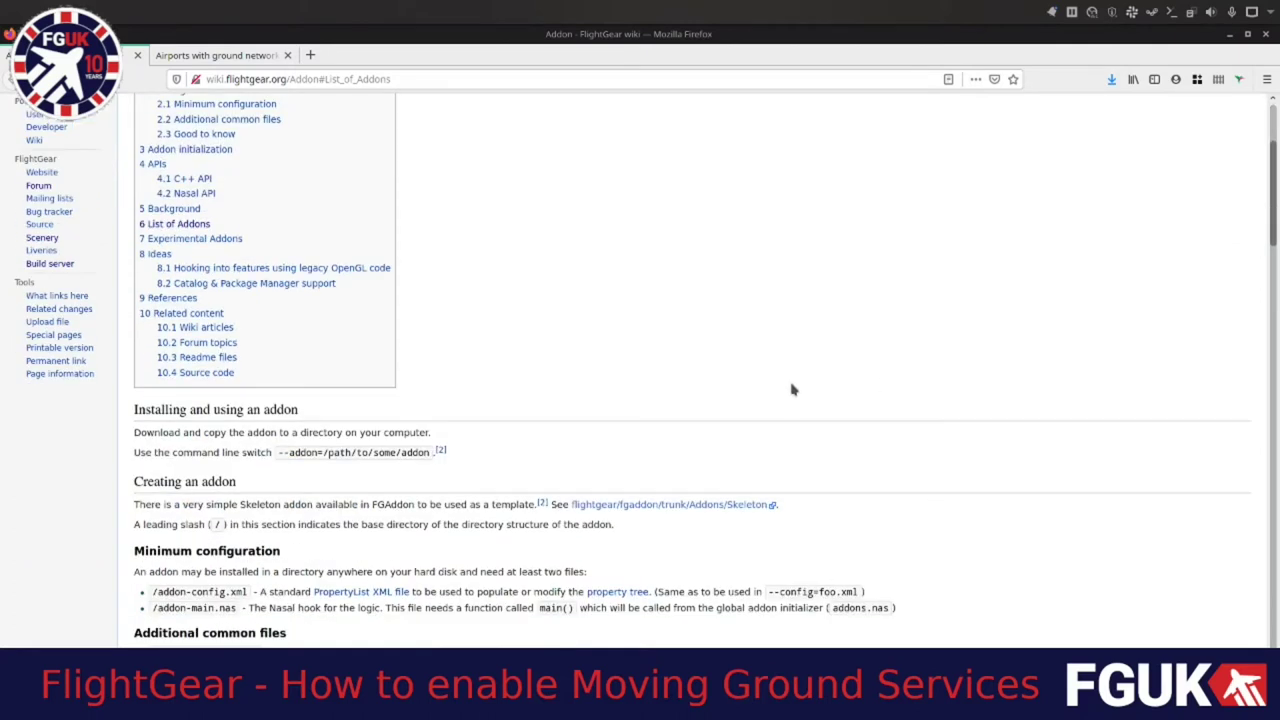
scroll(792, 390, down, 3)
scroll(970, 374, down, 15)
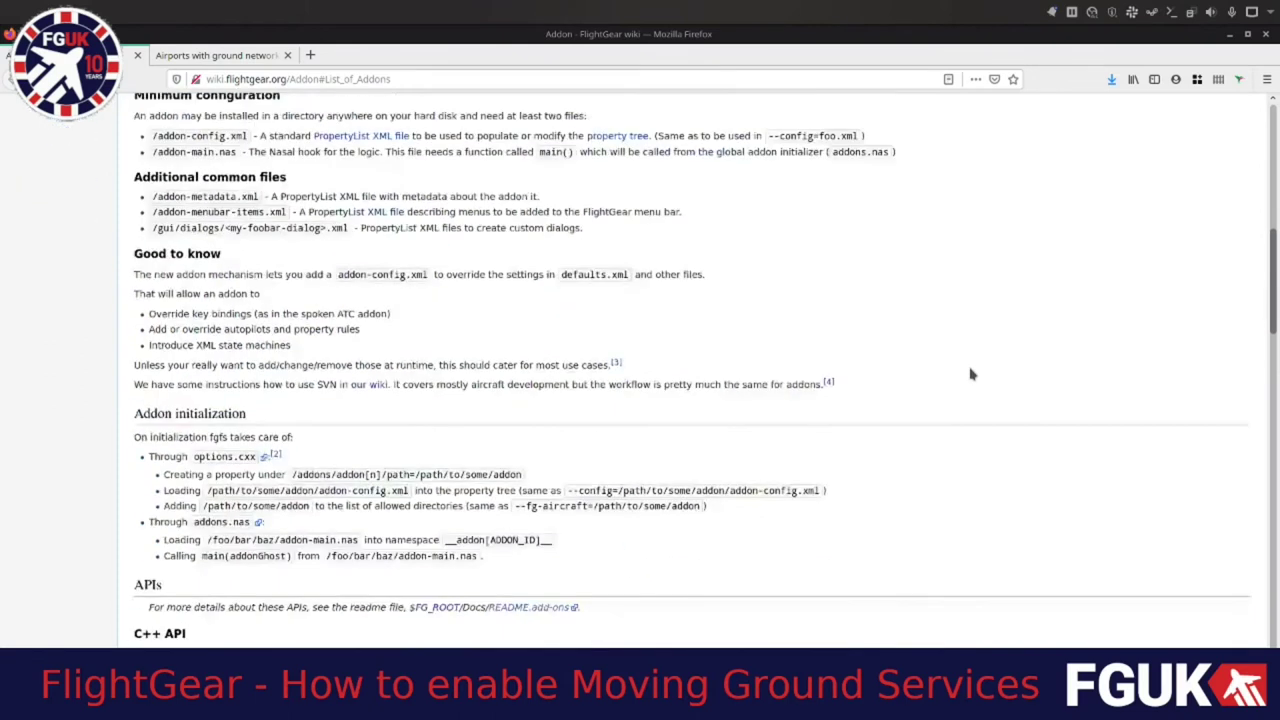
scroll(970, 374, down, 2)
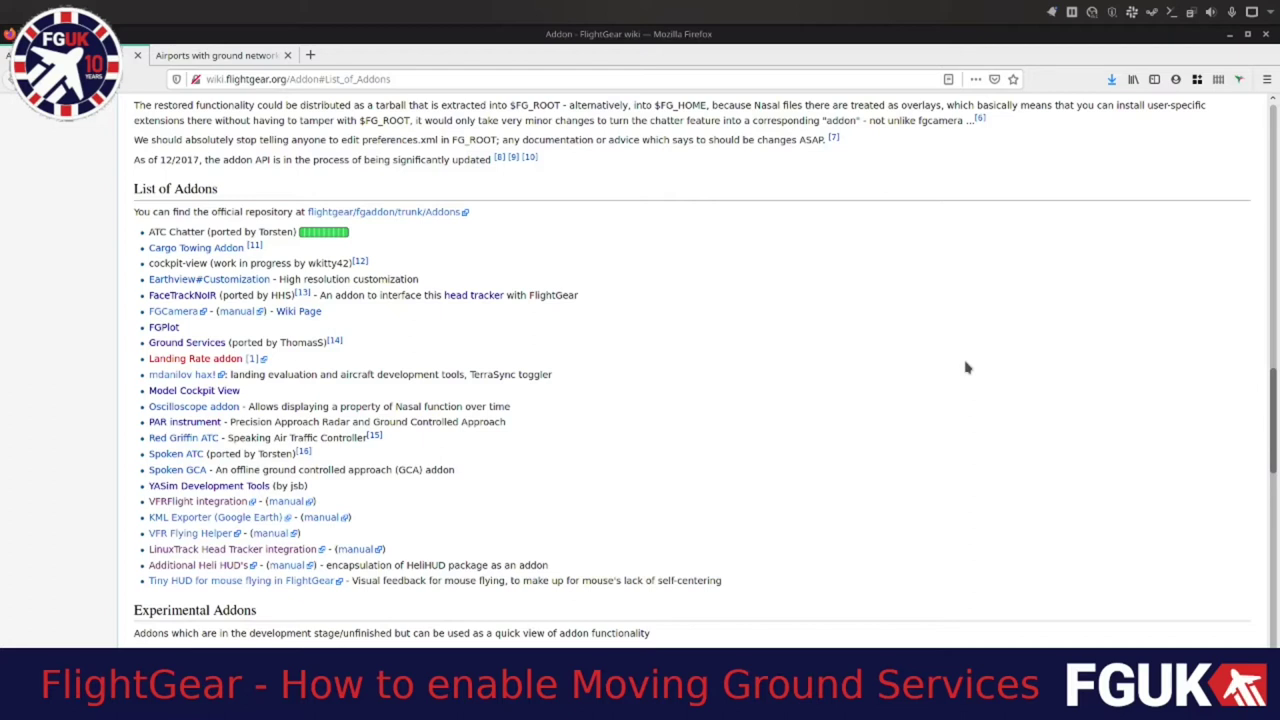
Open the Ground Services addon wiki page and read down through its sections
click(189, 346)
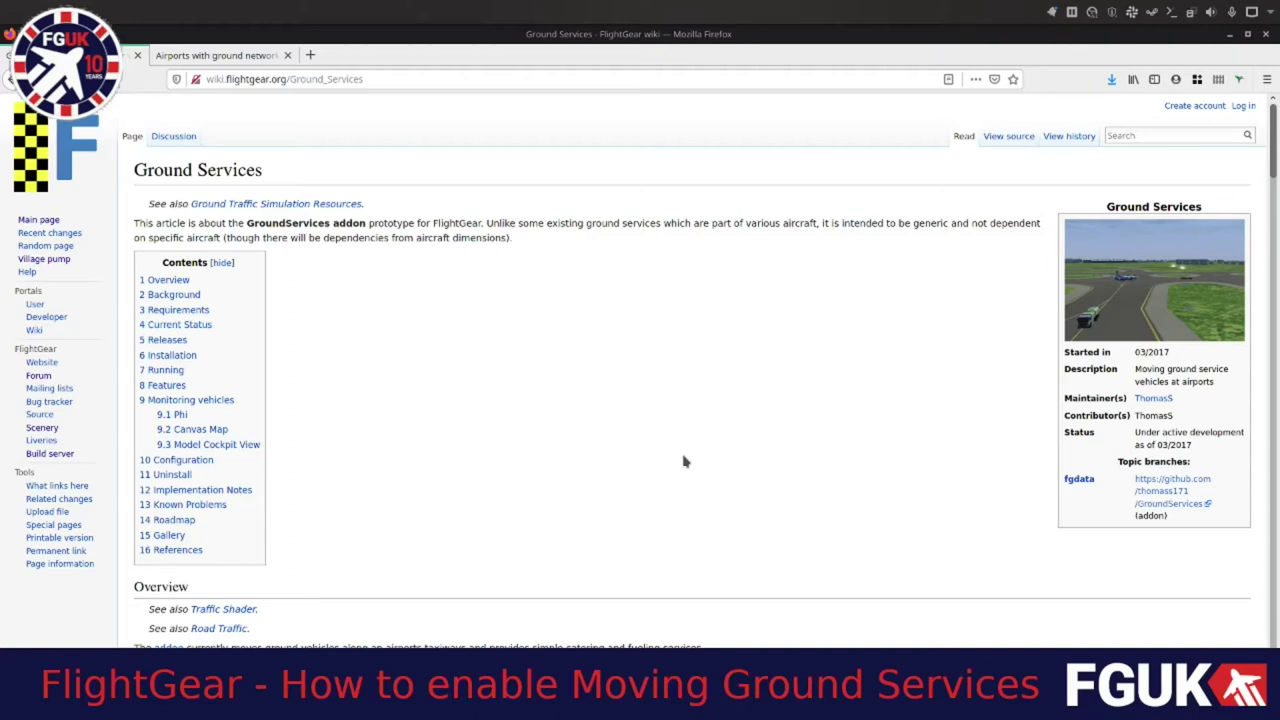
scroll(684, 461, down, 8)
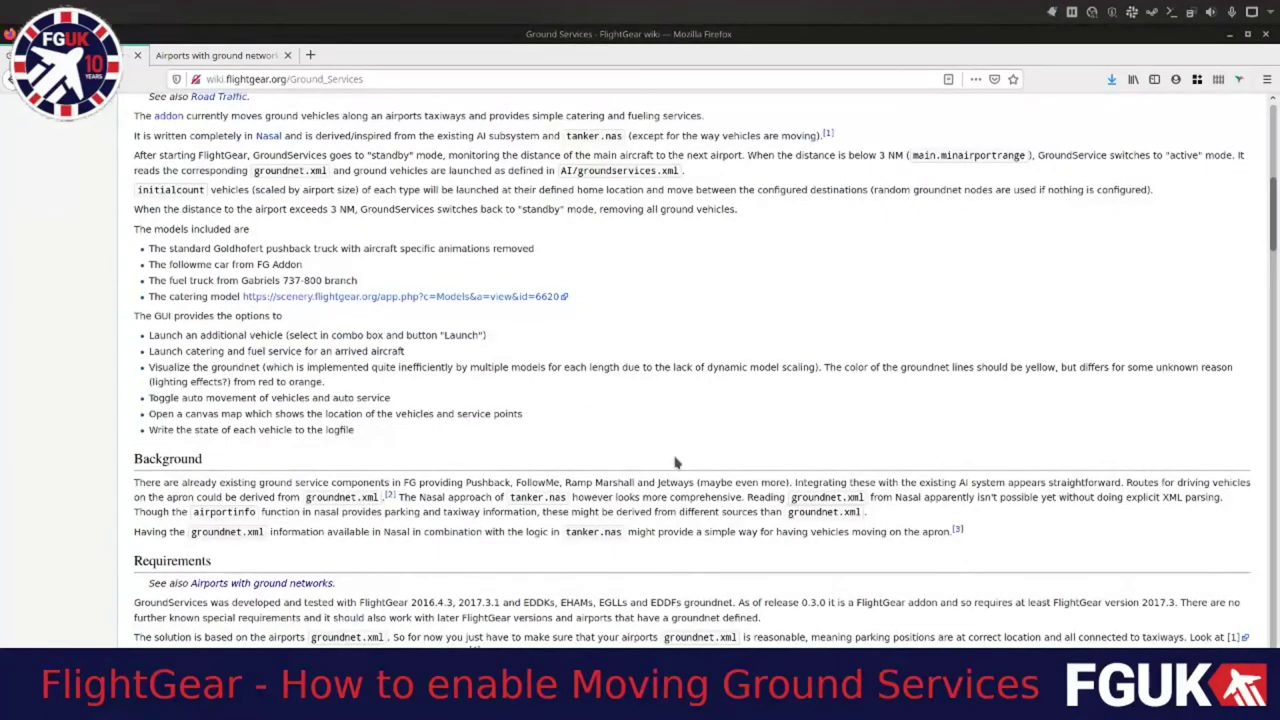
scroll(675, 462, down, 10)
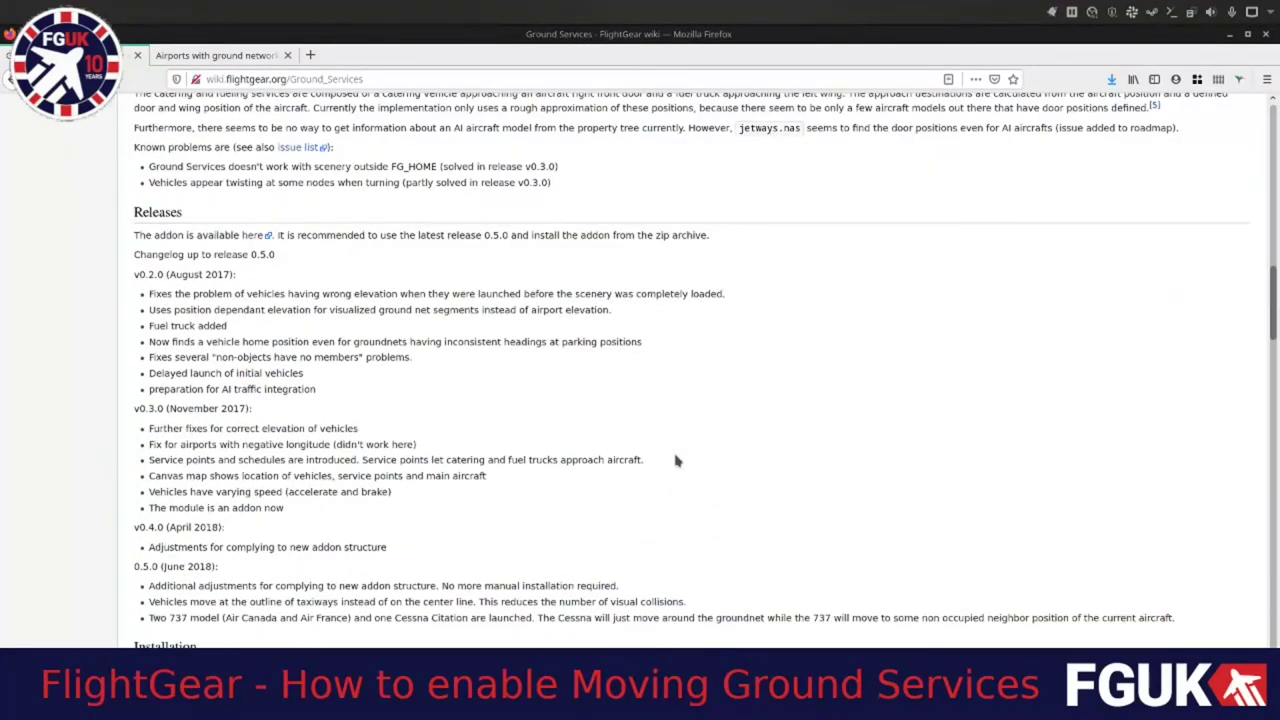
scroll(675, 461, down, 11)
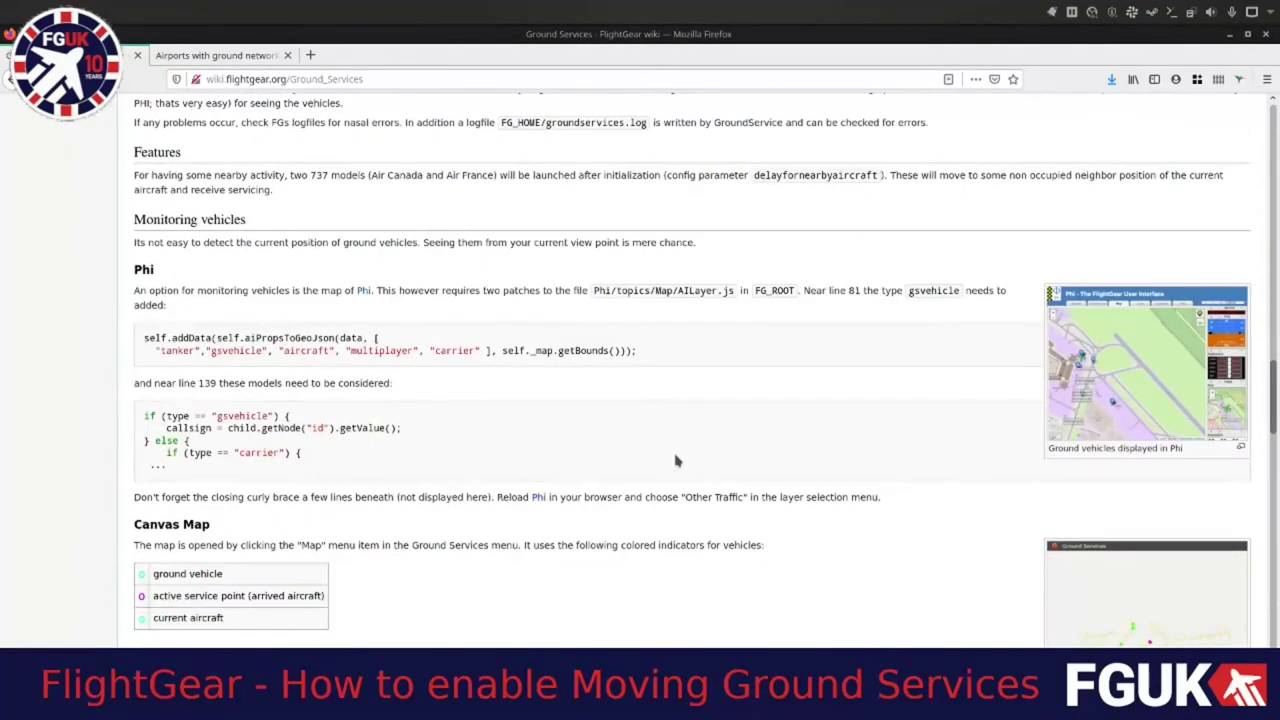
scroll(676, 455, down, 5)
Return to the top of the article, showing its contents list and GitHub topic branch link
scroll(818, 403, up, 4)
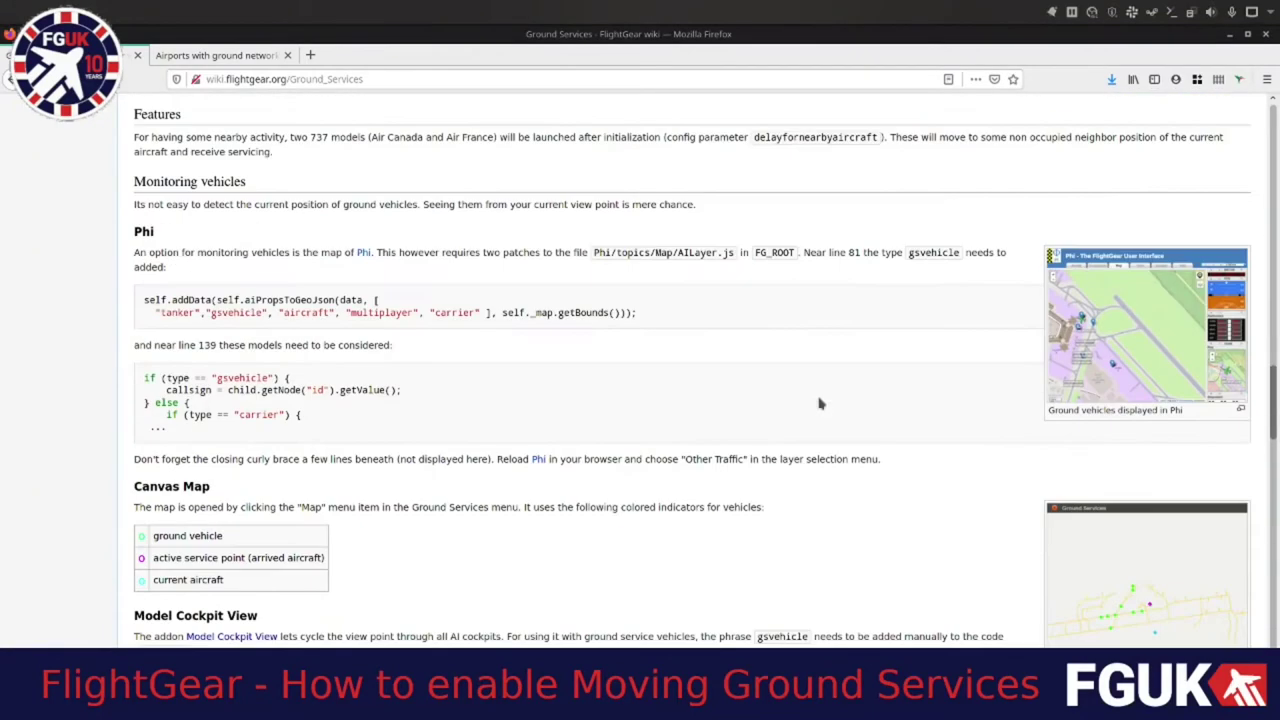
scroll(577, 372, up, 8)
scroll(577, 372, down, 20)
scroll(582, 371, down, 5)
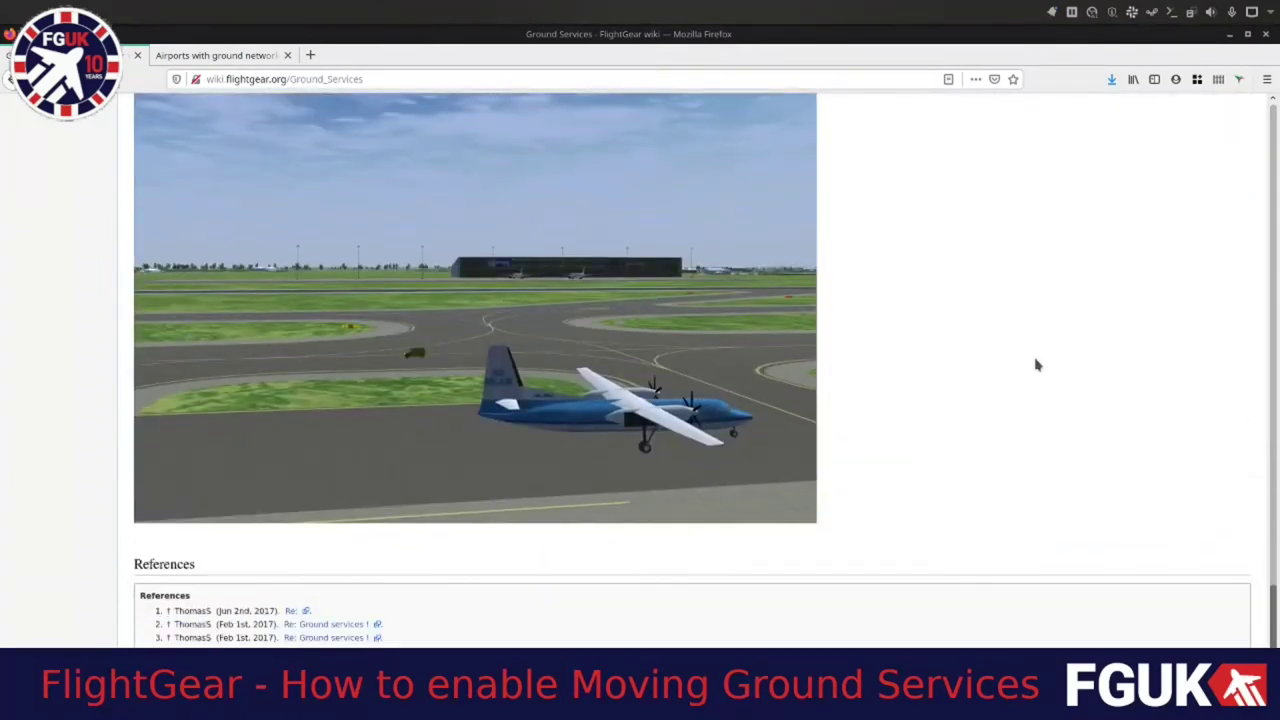
scroll(1036, 364, up, 4)
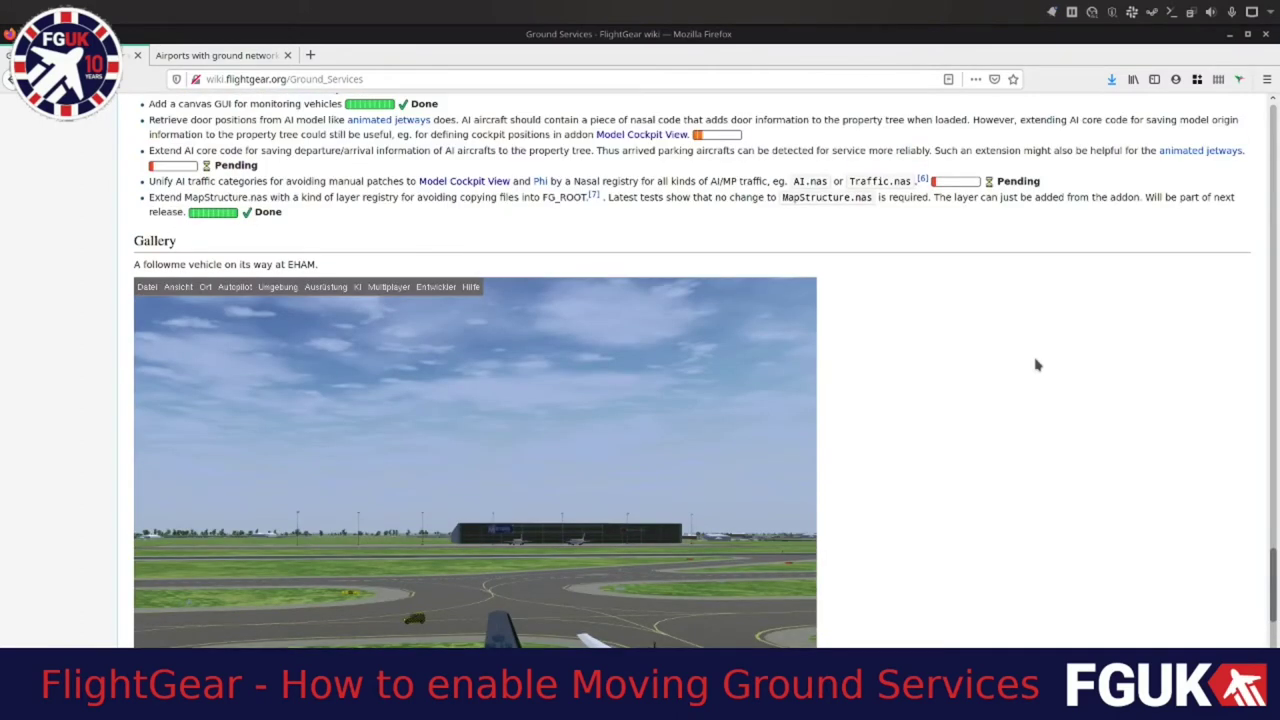
drag(1271, 587, 1265, 160)
scroll(791, 484, up, 2)
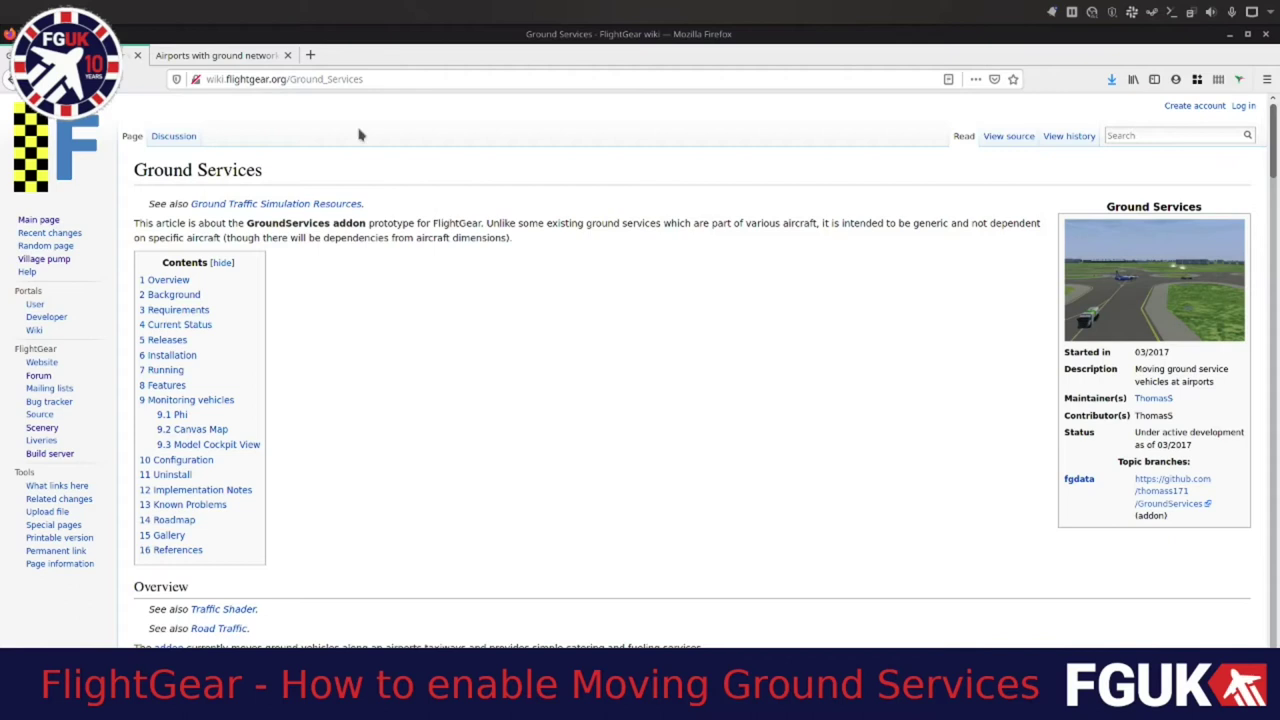
click(246, 60)
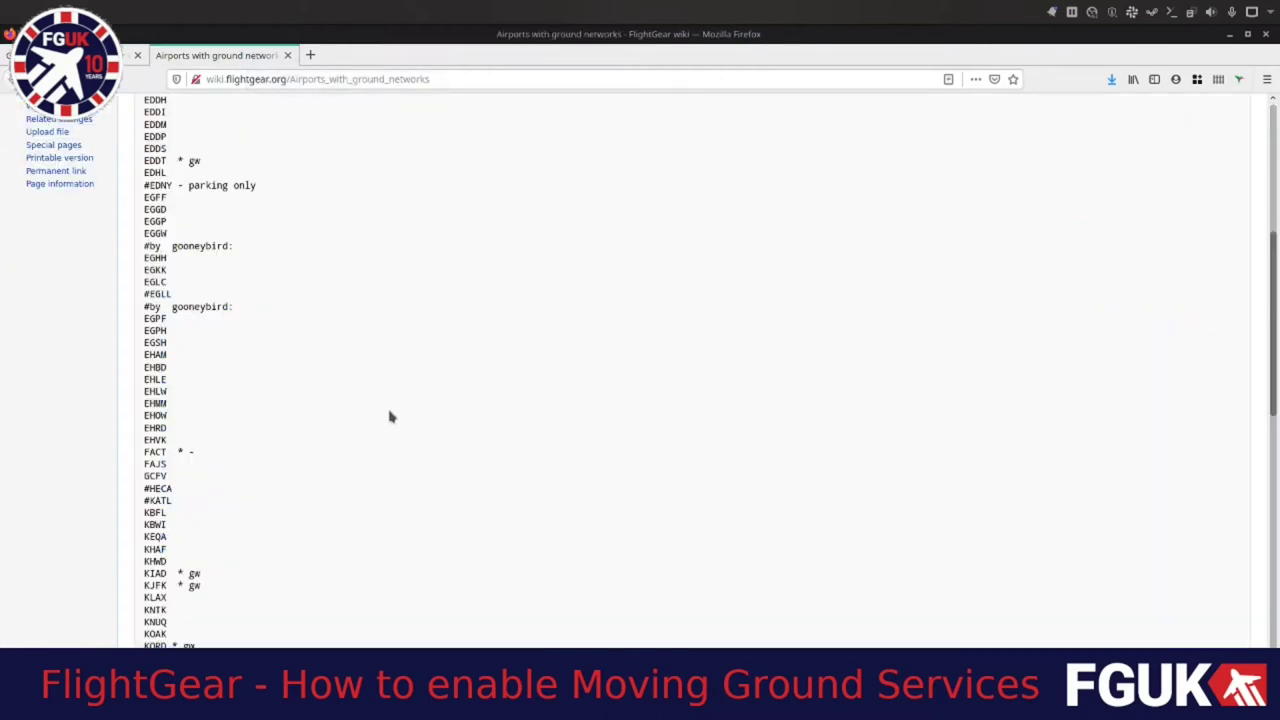
scroll(395, 418, up, 5)
scroll(397, 421, down, 1)
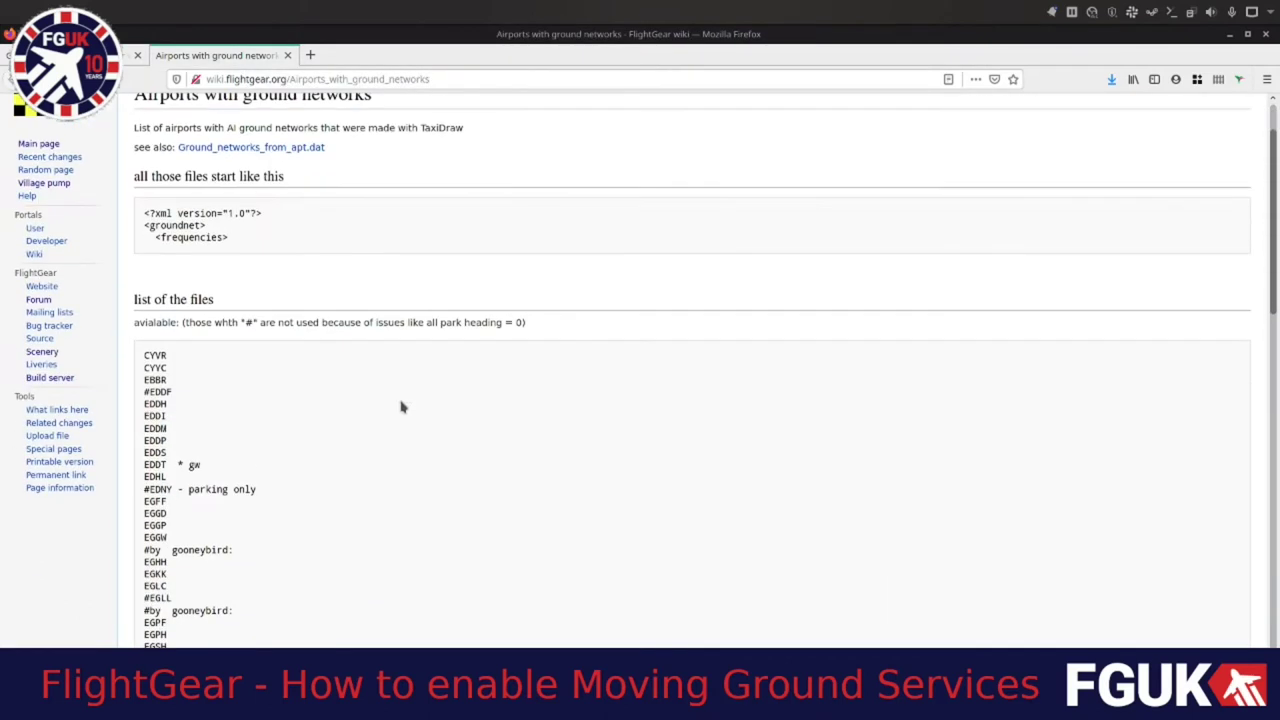
scroll(401, 407, down, 1)
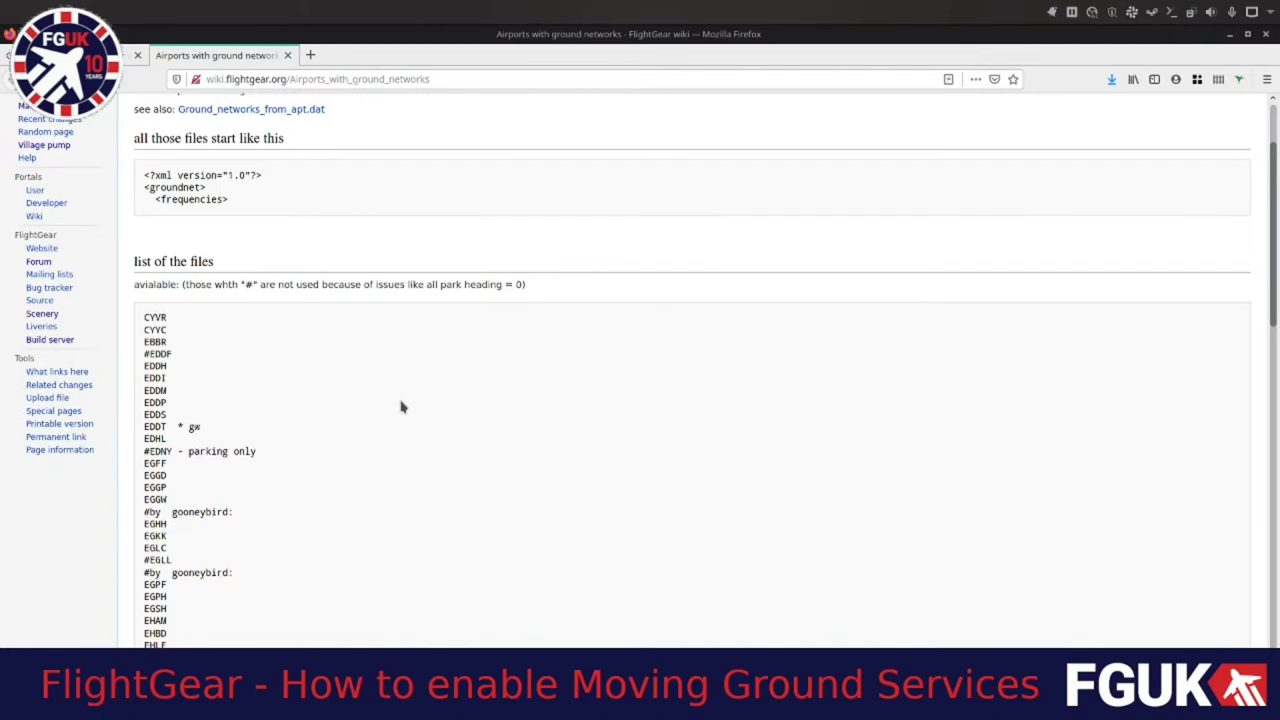
scroll(401, 407, down, 3)
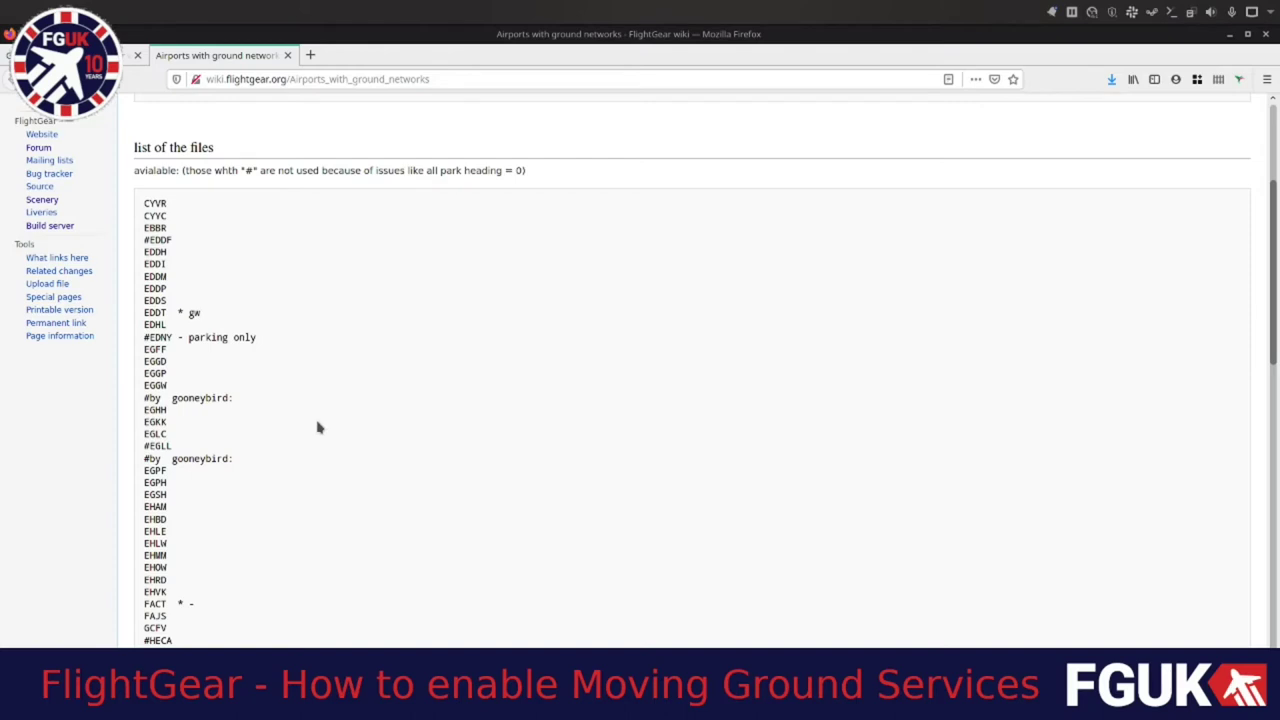
scroll(318, 428, down, 6)
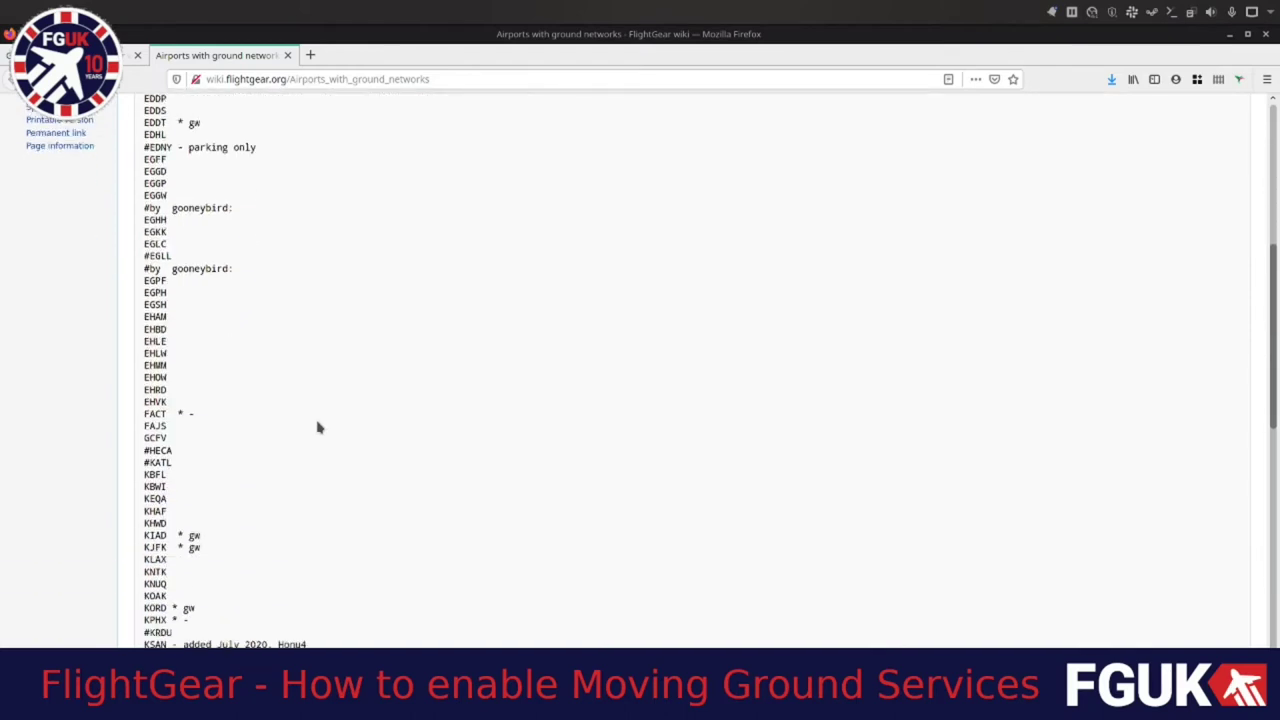
scroll(318, 428, down, 14)
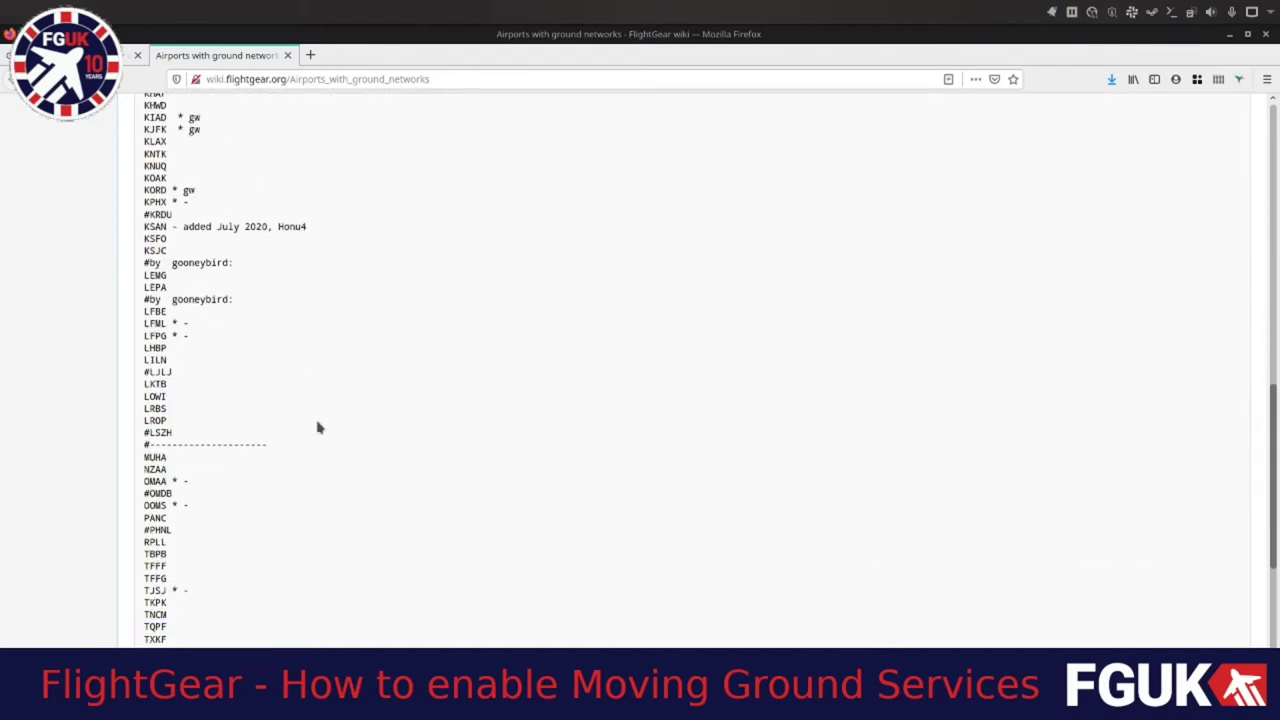
scroll(318, 428, down, 4)
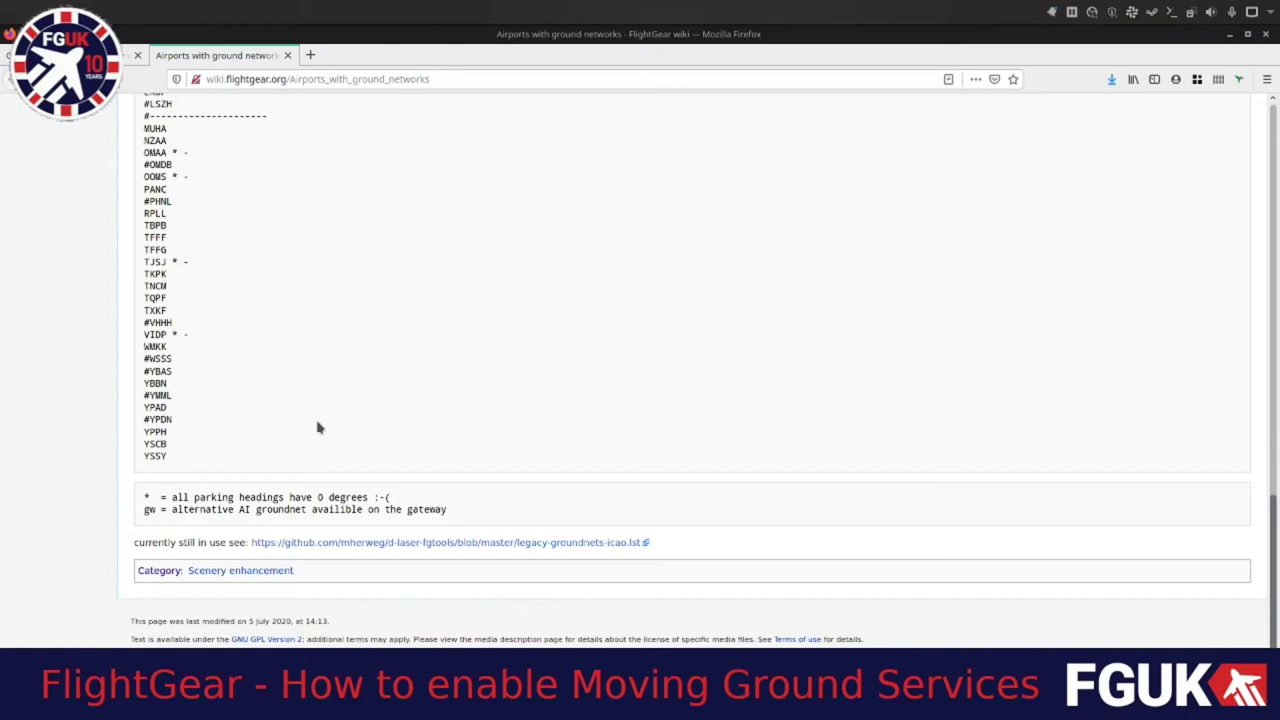
scroll(318, 428, up, 14)
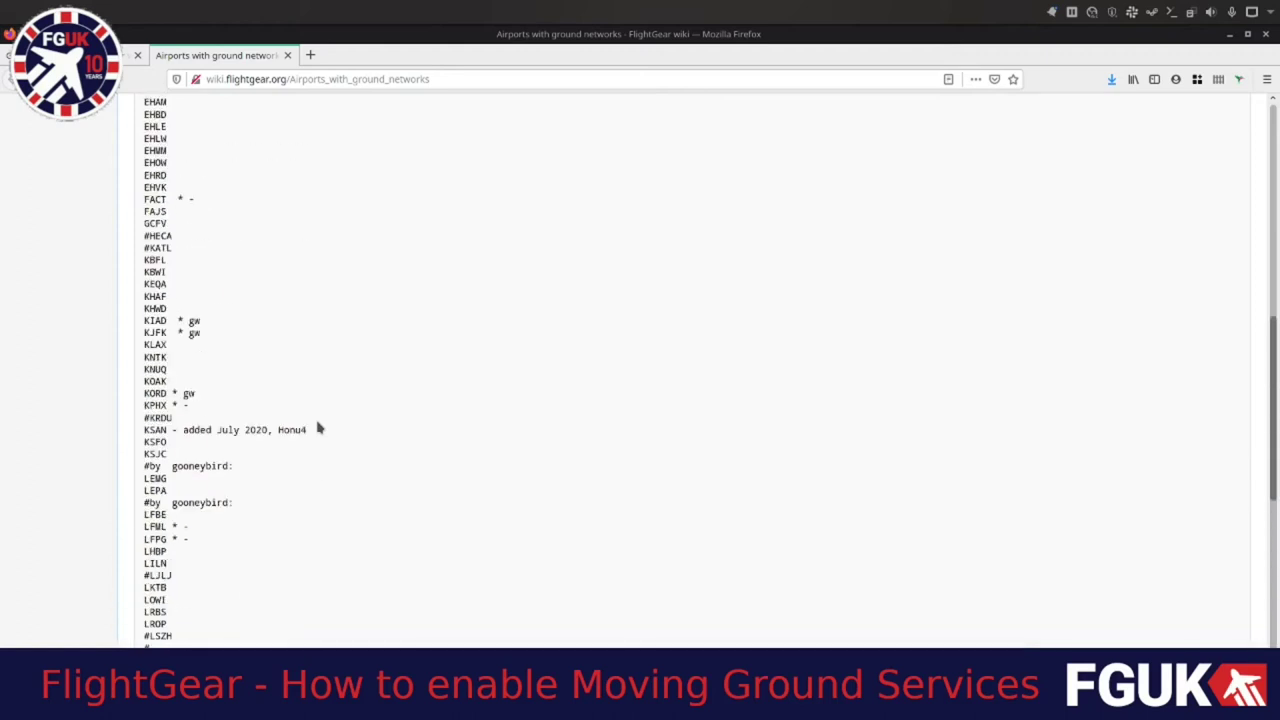
scroll(386, 412, up, 10)
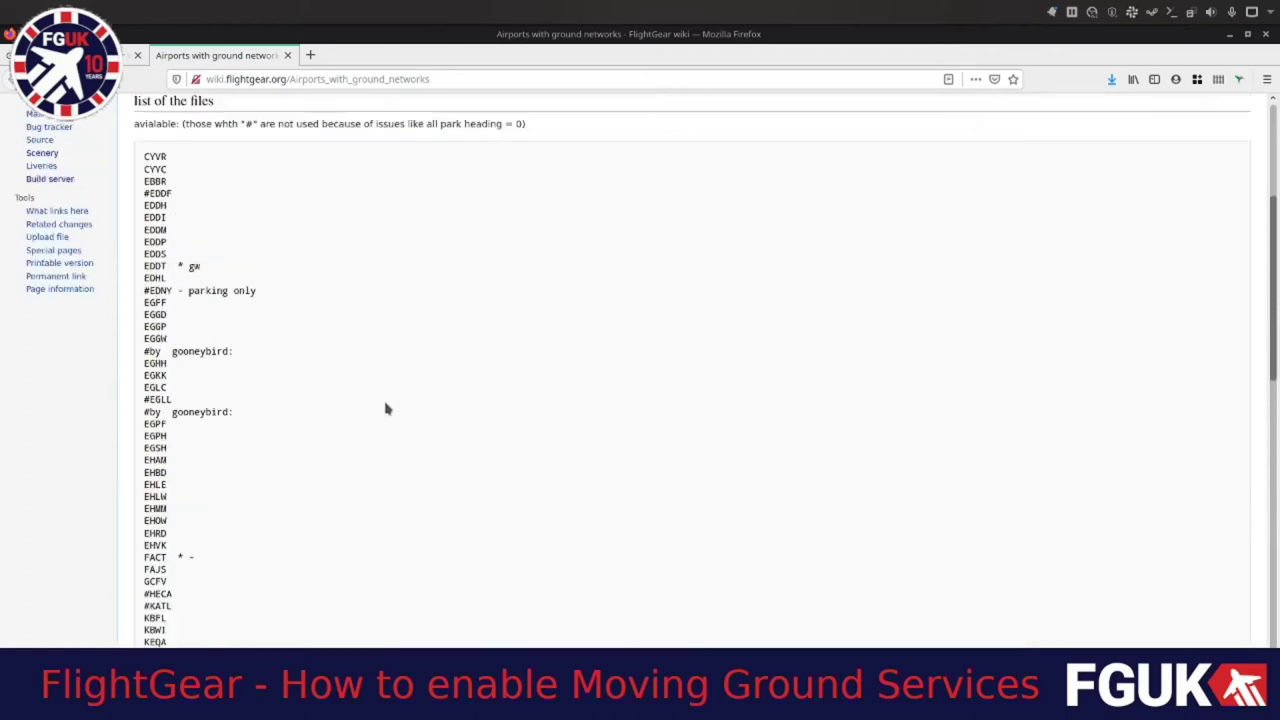
scroll(386, 406, up, 3)
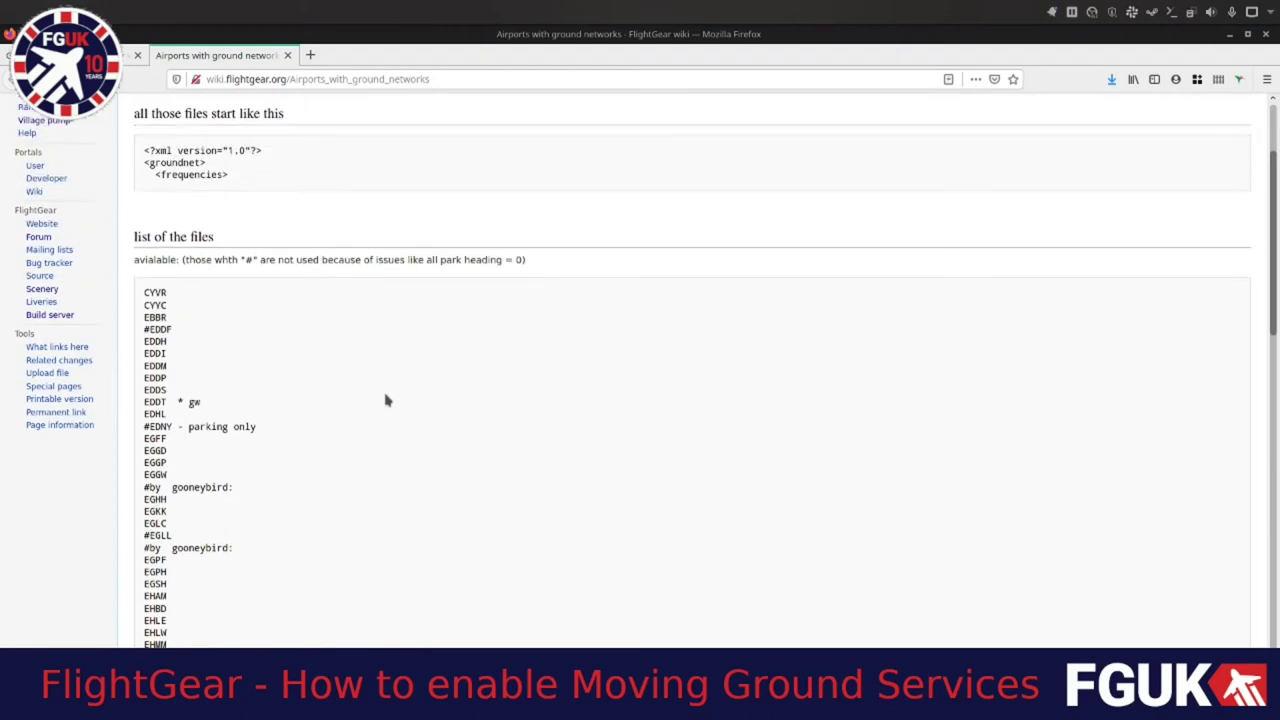
scroll(386, 400, down, 10)
scroll(386, 389, up, 10)
key(alt+Left)
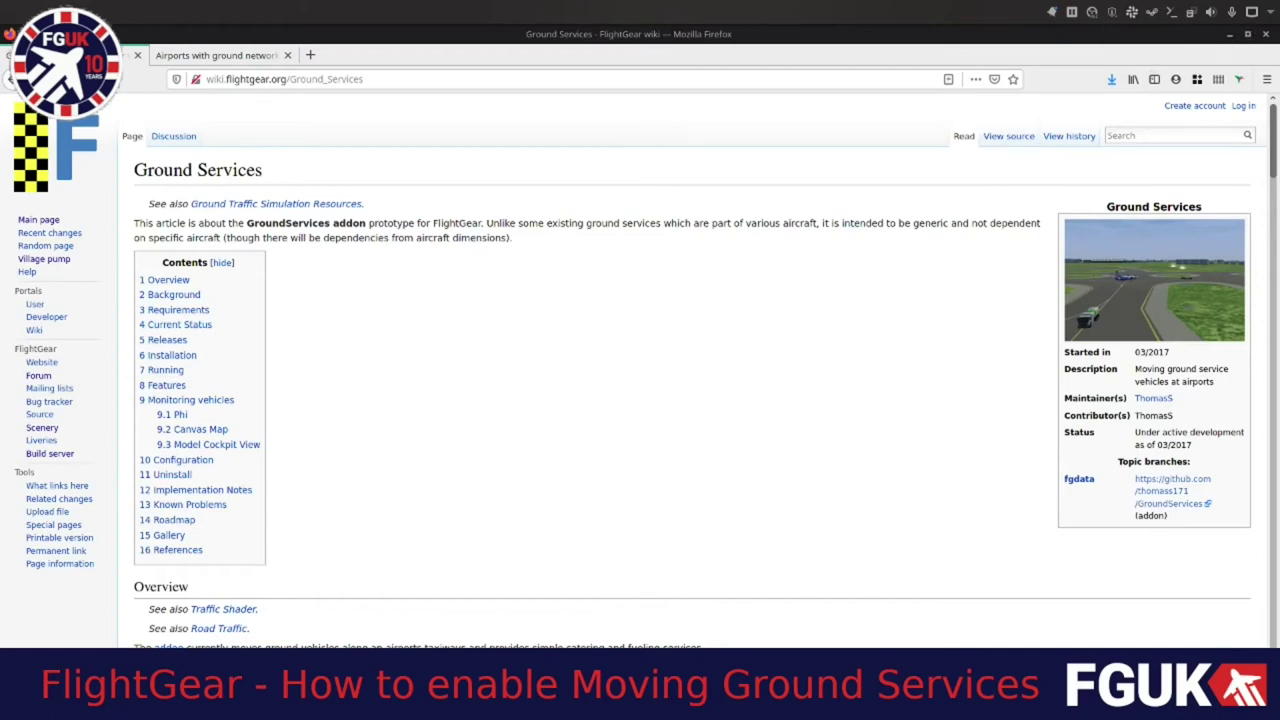
Bring the GroundServices-0.5.0.zip archive forward and arrange it beside the AddOns folder window
mouse_move(100, 705)
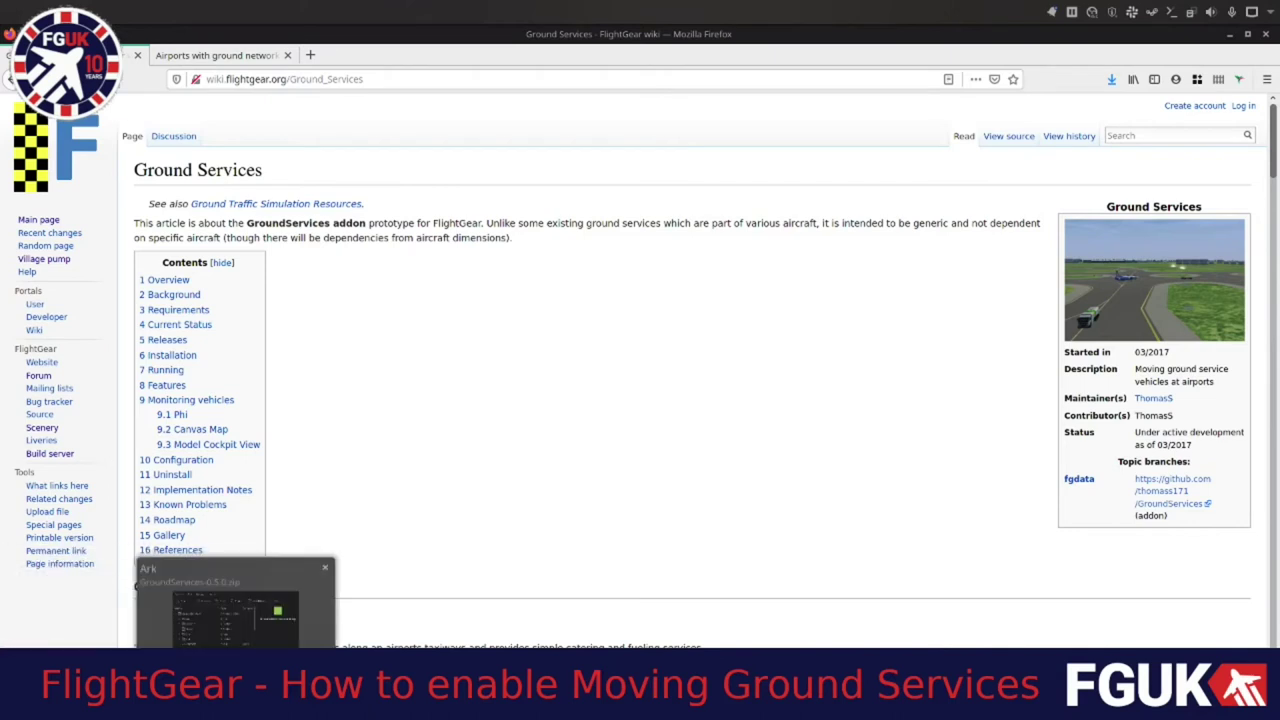
click(237, 705)
drag(1133, 72, 1123, 83)
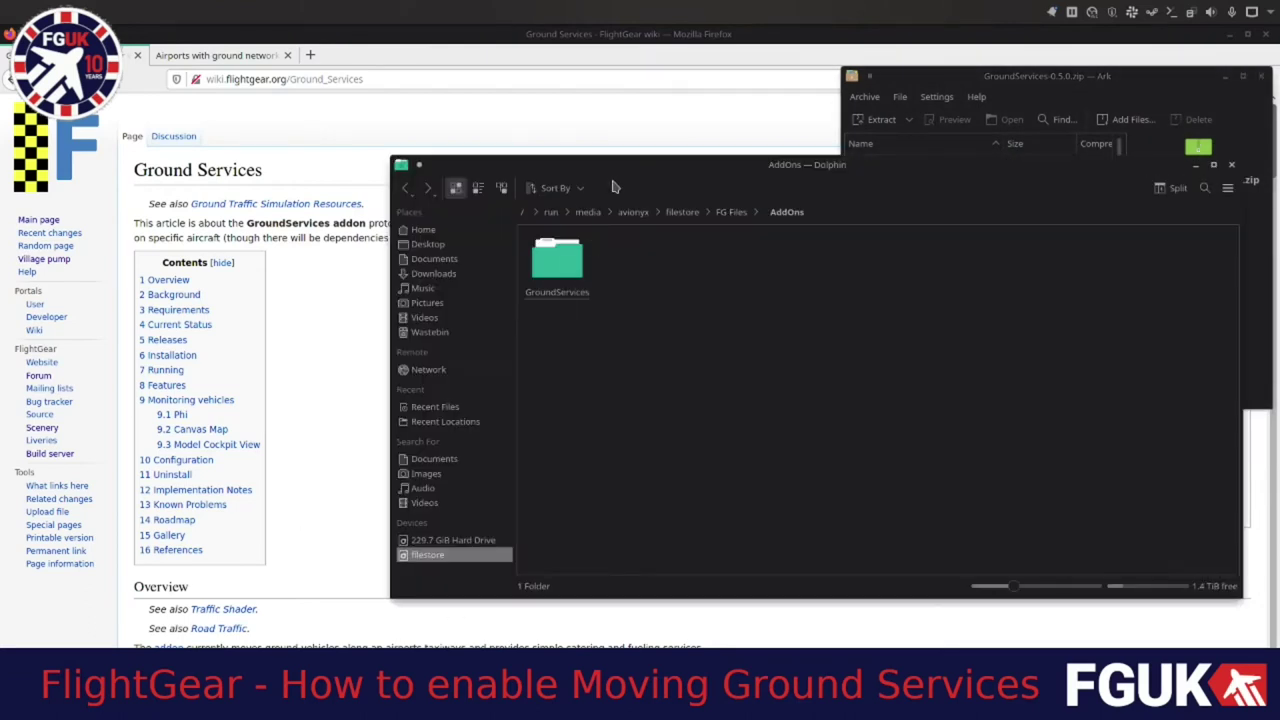
drag(606, 166, 252, 205)
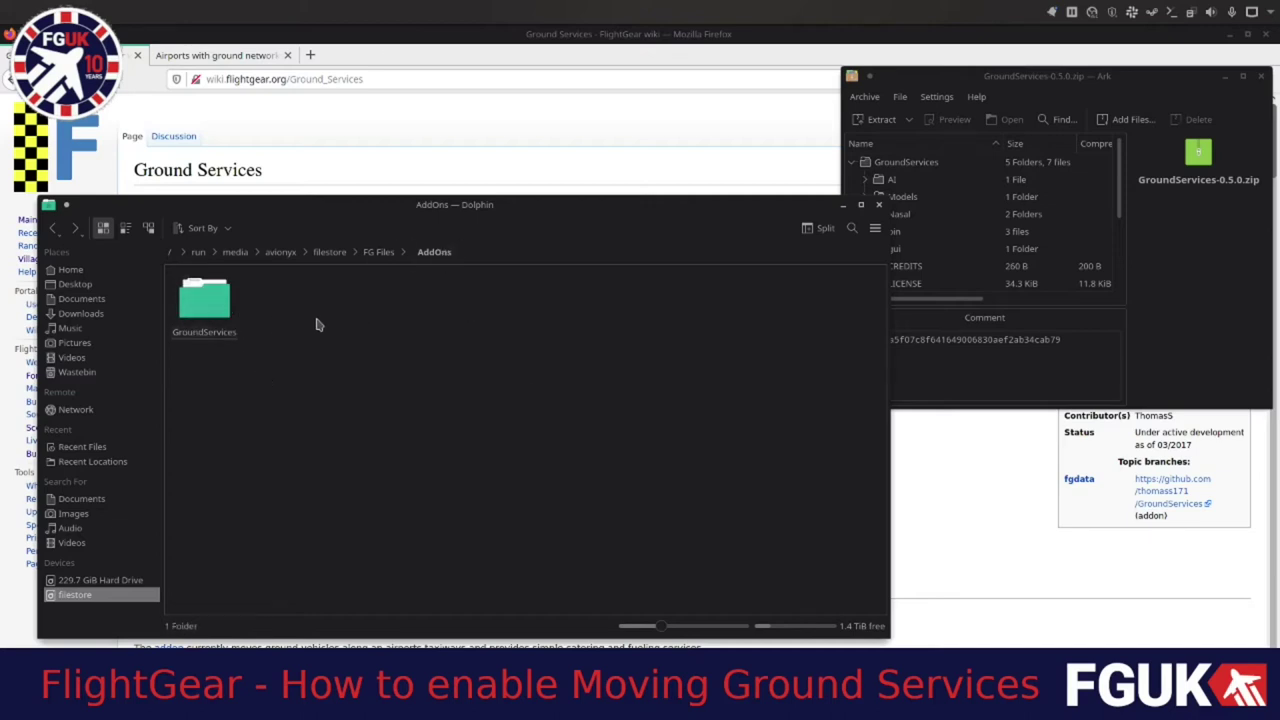
Verify the GroundServices folder's files, return to the AddOns folder, and bring up the application launcher
click(203, 305)
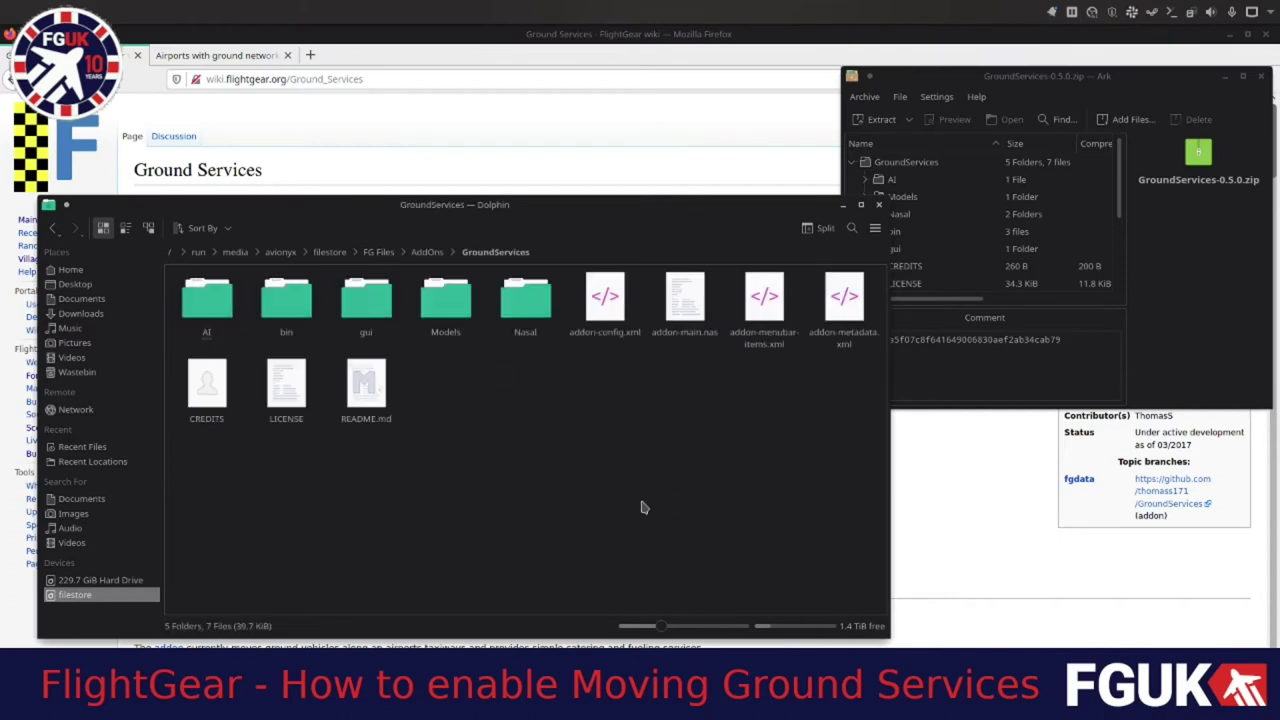
click(383, 256)
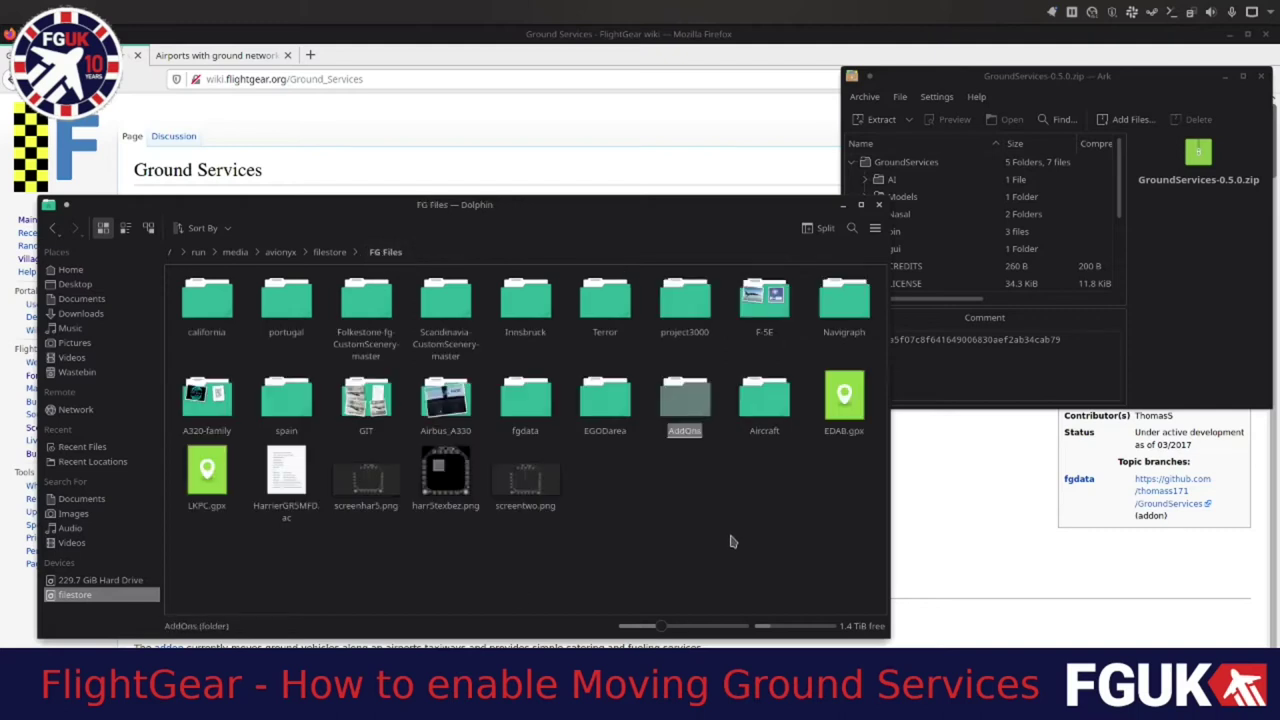
click(675, 420)
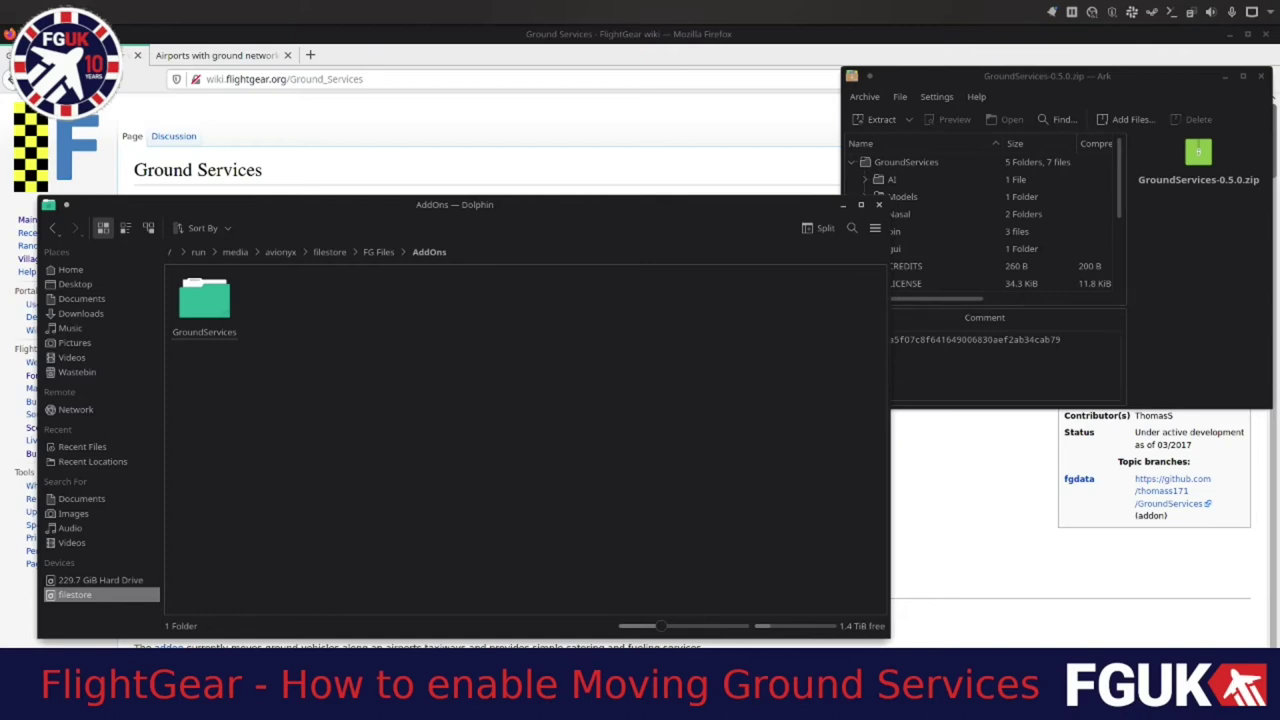
click(18, 644)
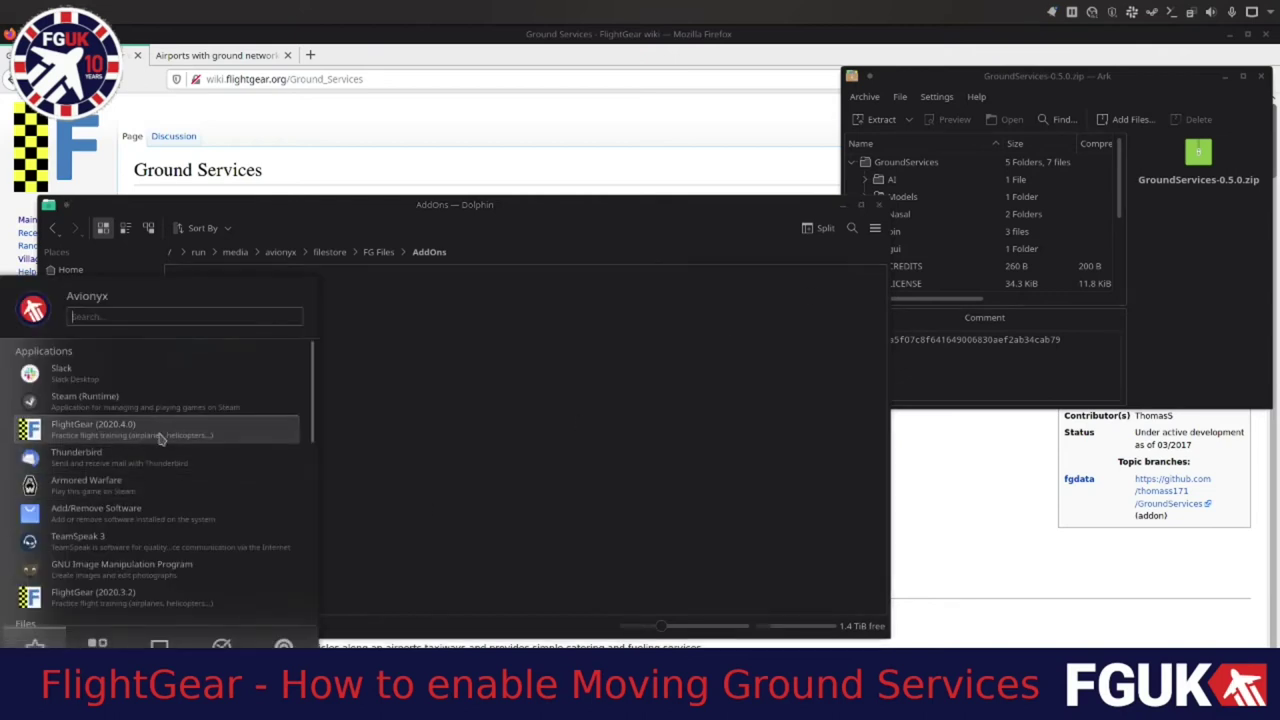
Start FlightGear 2020.4.0 and reposition its launcher showing the A330-343 at EGKK
click(82, 441)
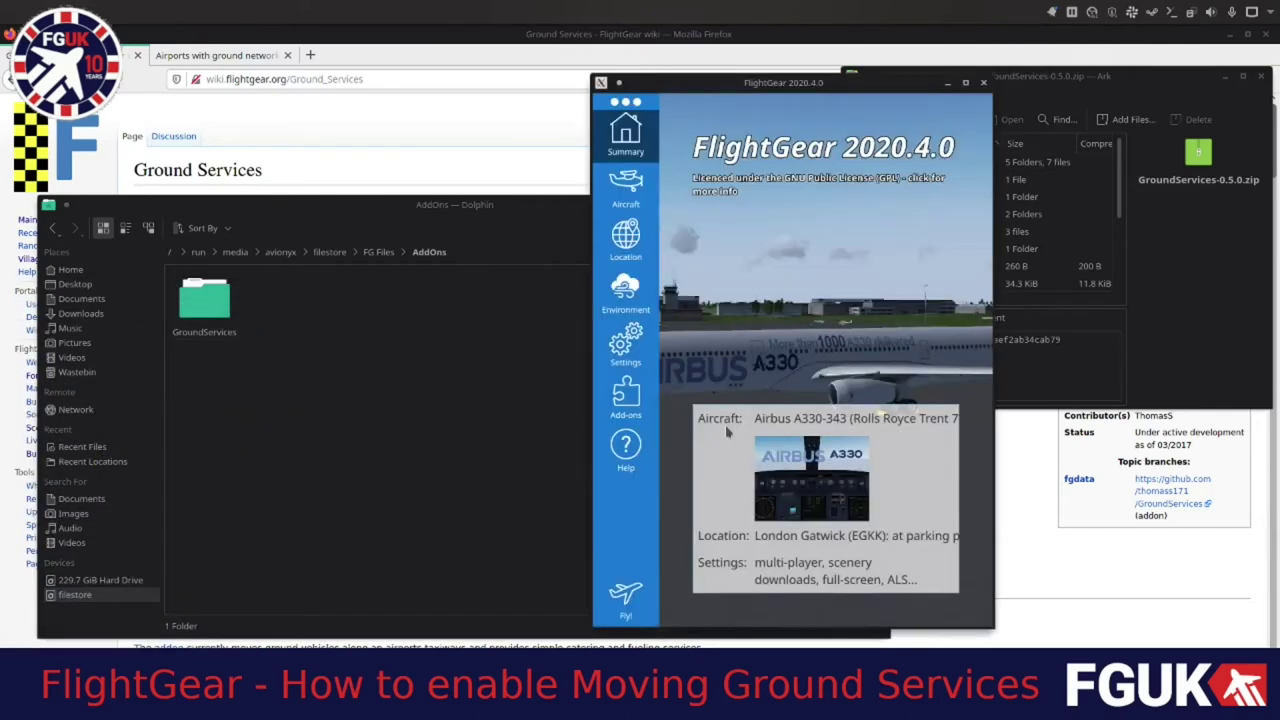
drag(873, 83, 710, 104)
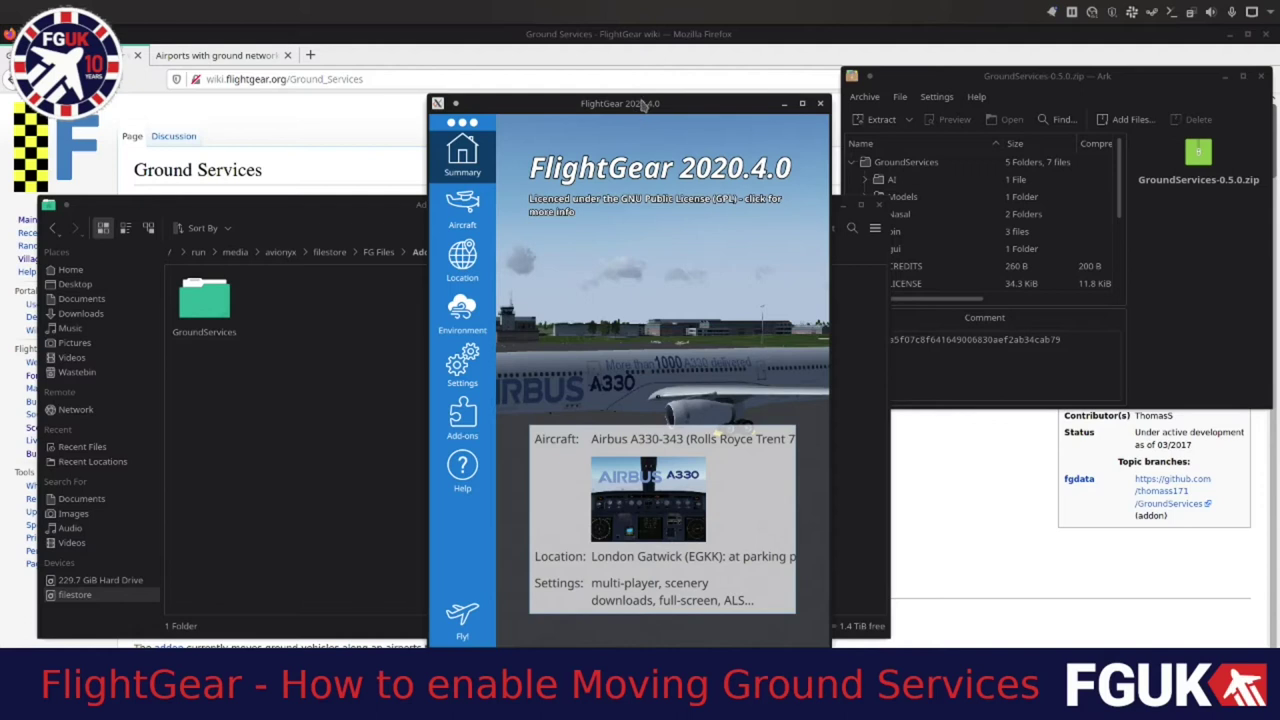
drag(664, 105, 667, 92)
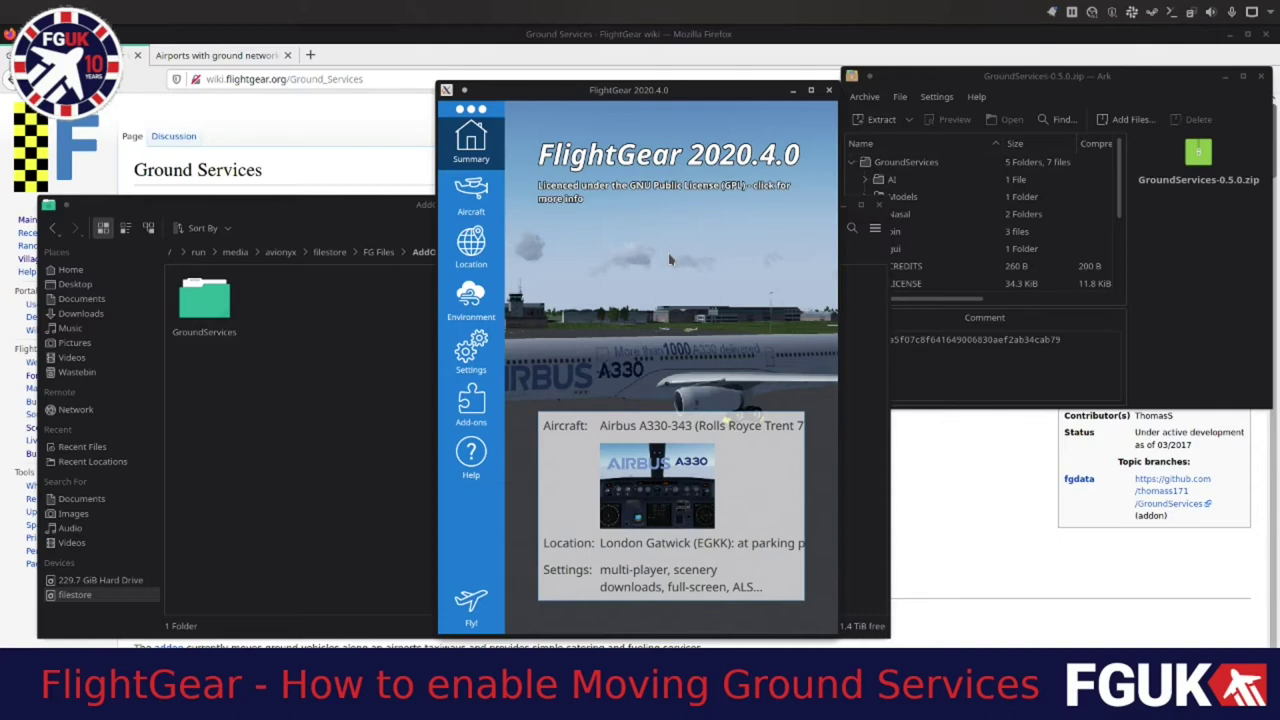
Remove the existing GroundServices entry from the launcher's Add-ons settings
click(471, 404)
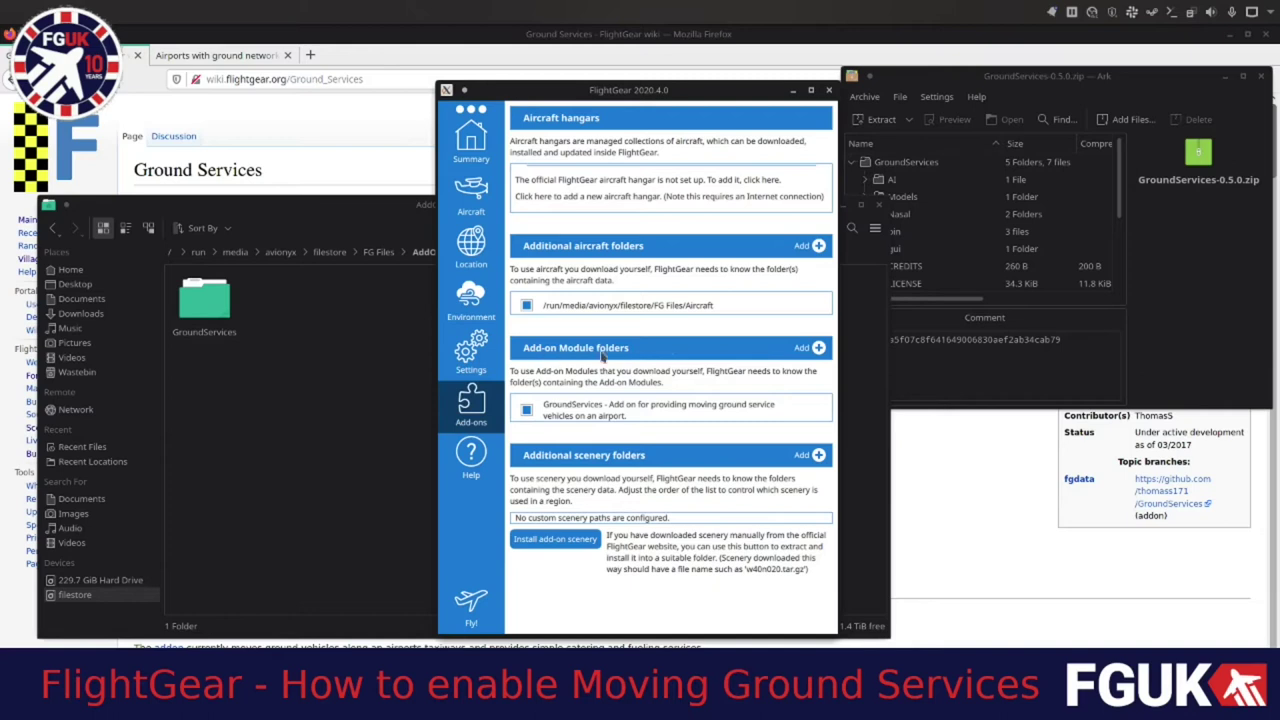
click(818, 409)
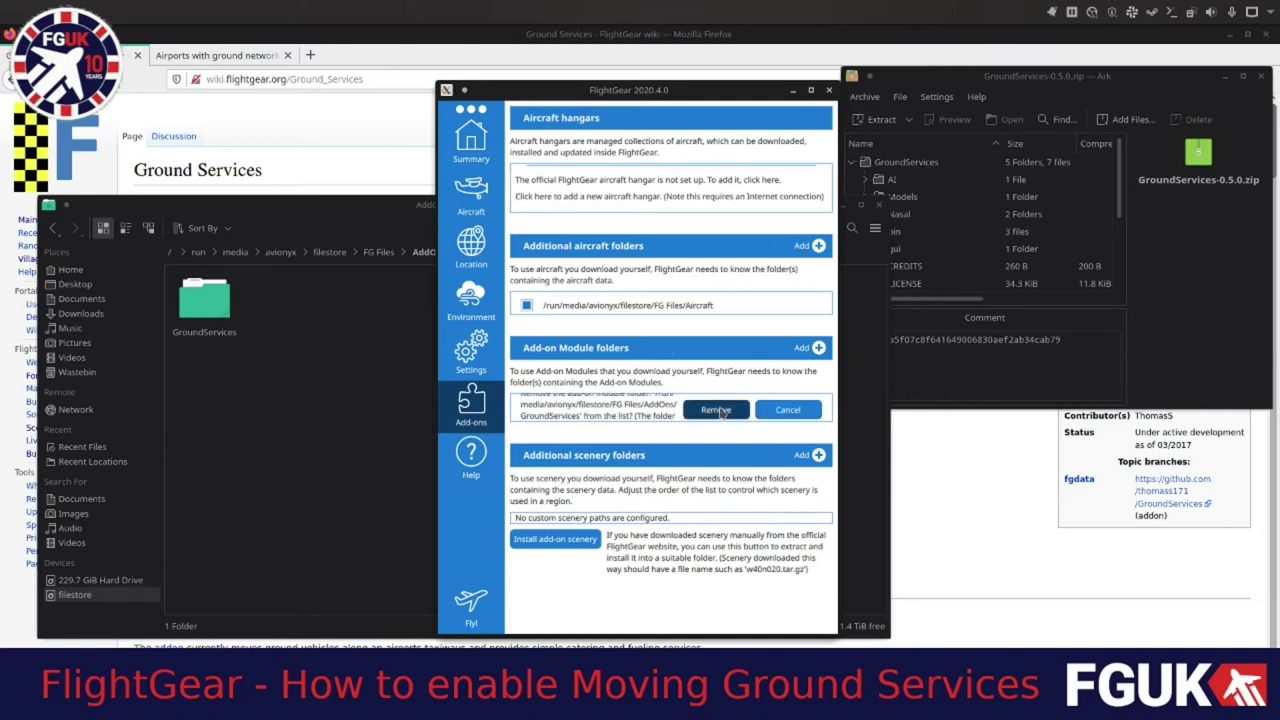
click(716, 411)
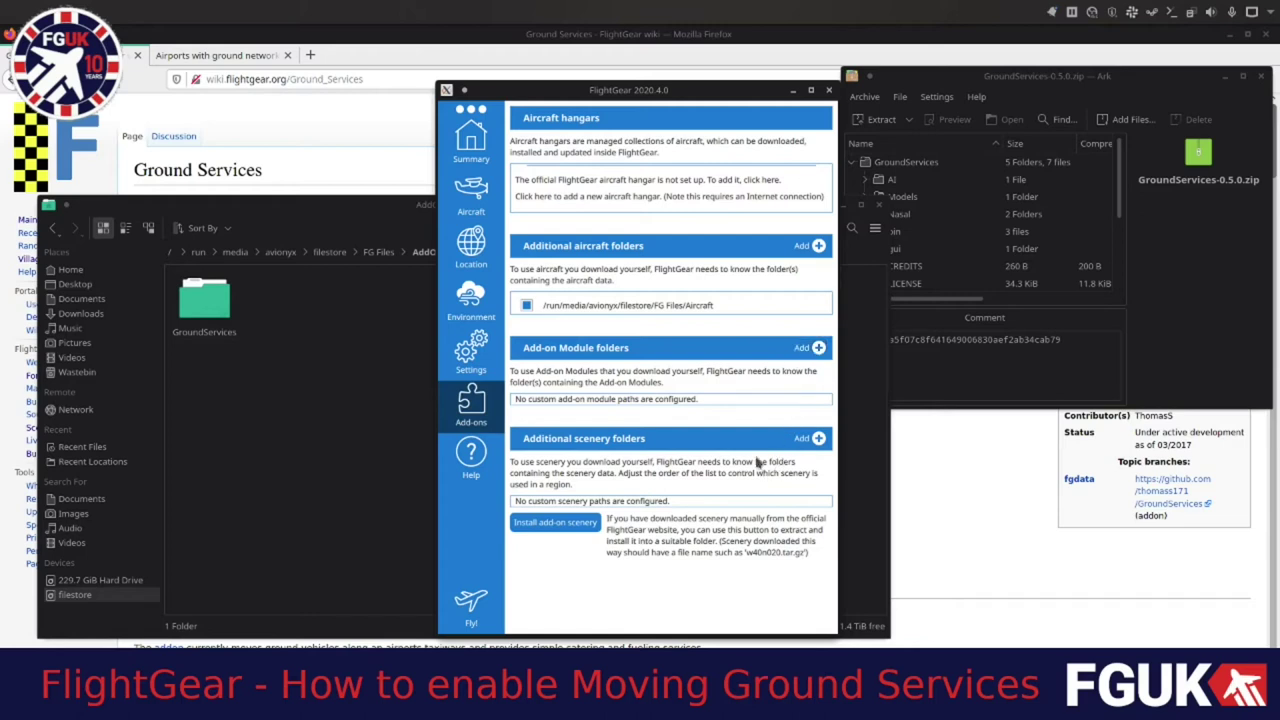
Add a new add-on module folder, browsing from the root into /run/media
click(816, 350)
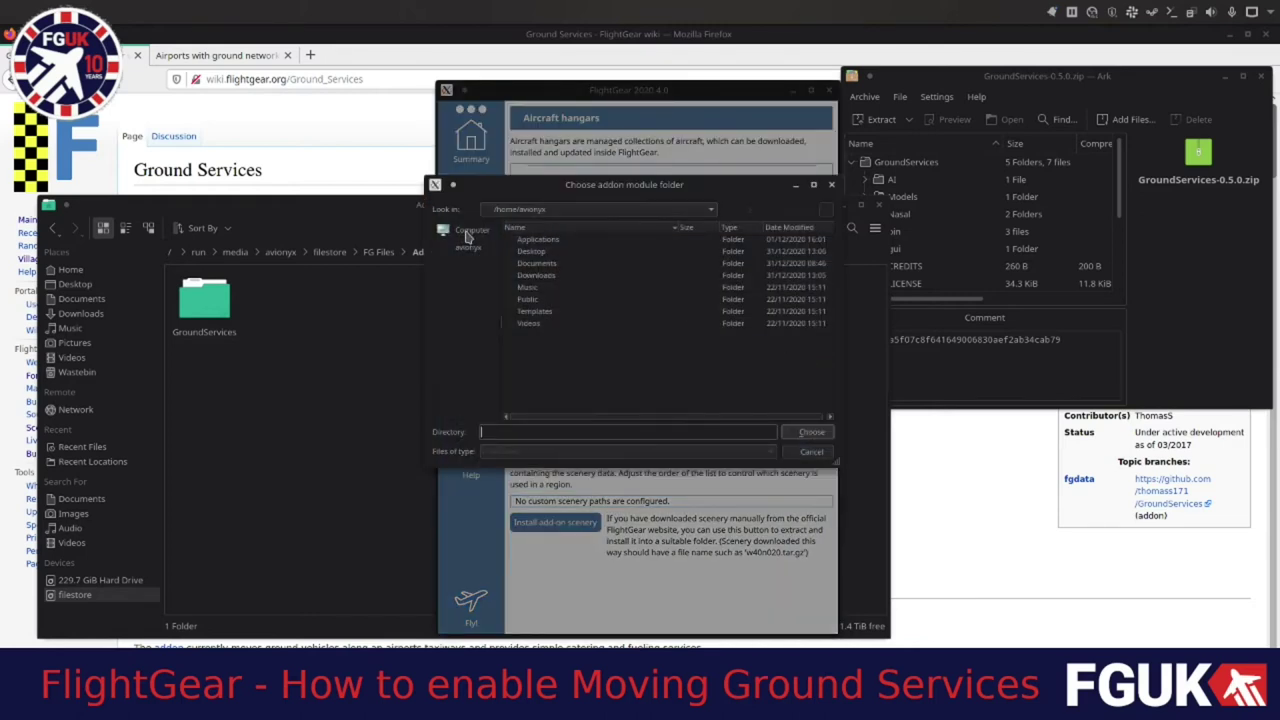
click(470, 233)
double_click(528, 241)
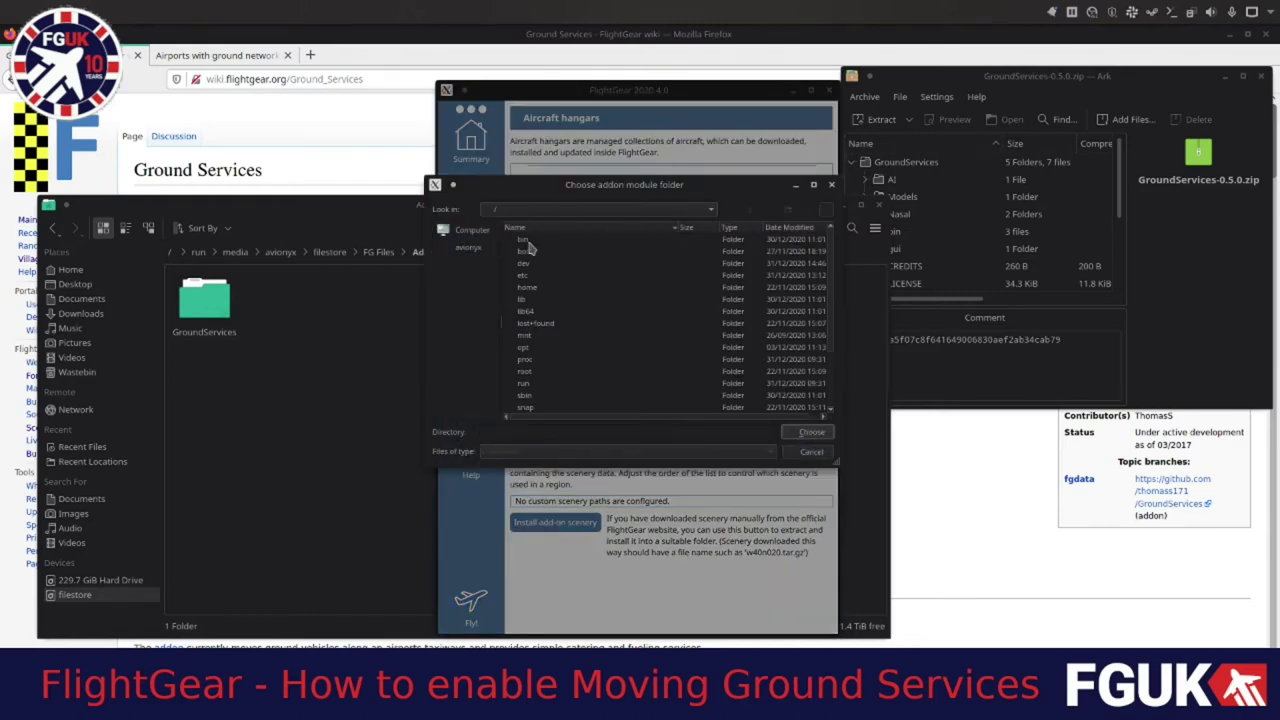
click(540, 384)
double_click(540, 384)
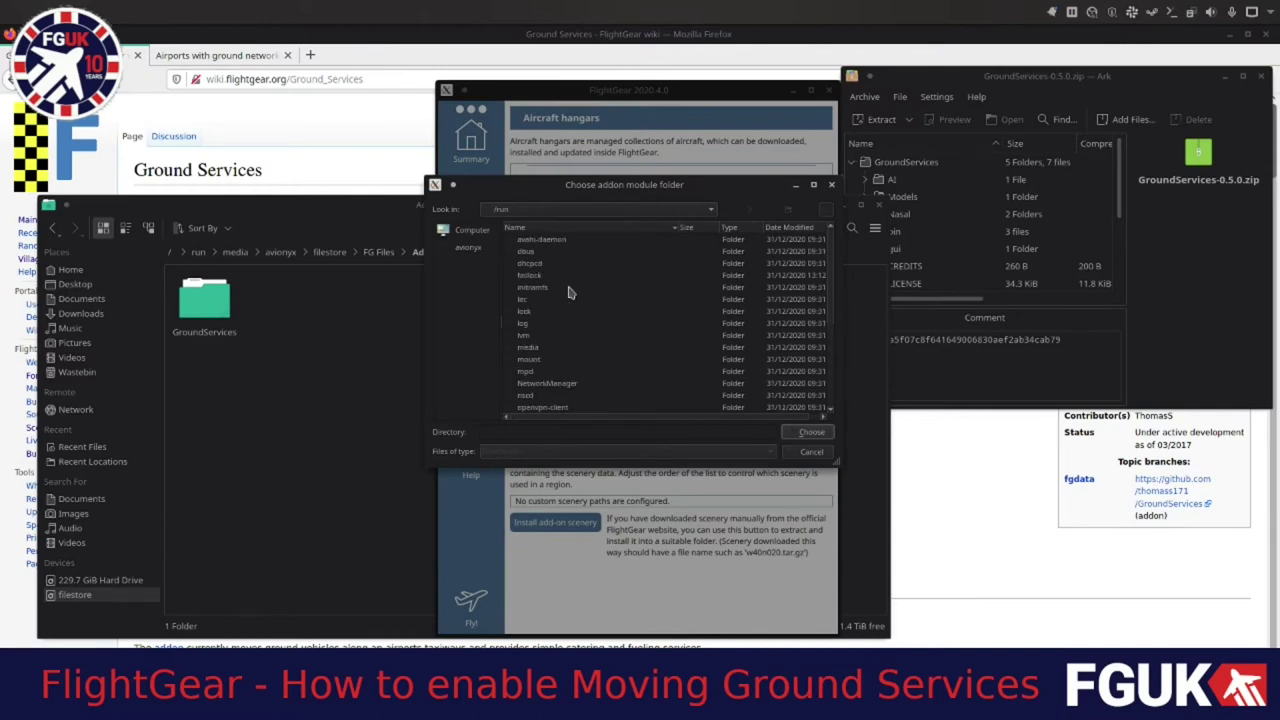
double_click(540, 347)
double_click(537, 241)
Choose GroundServices from the filestore's FG Files/AddOns folder as the add-on module
click(535, 242)
double_click(535, 242)
double_click(545, 311)
double_click(537, 253)
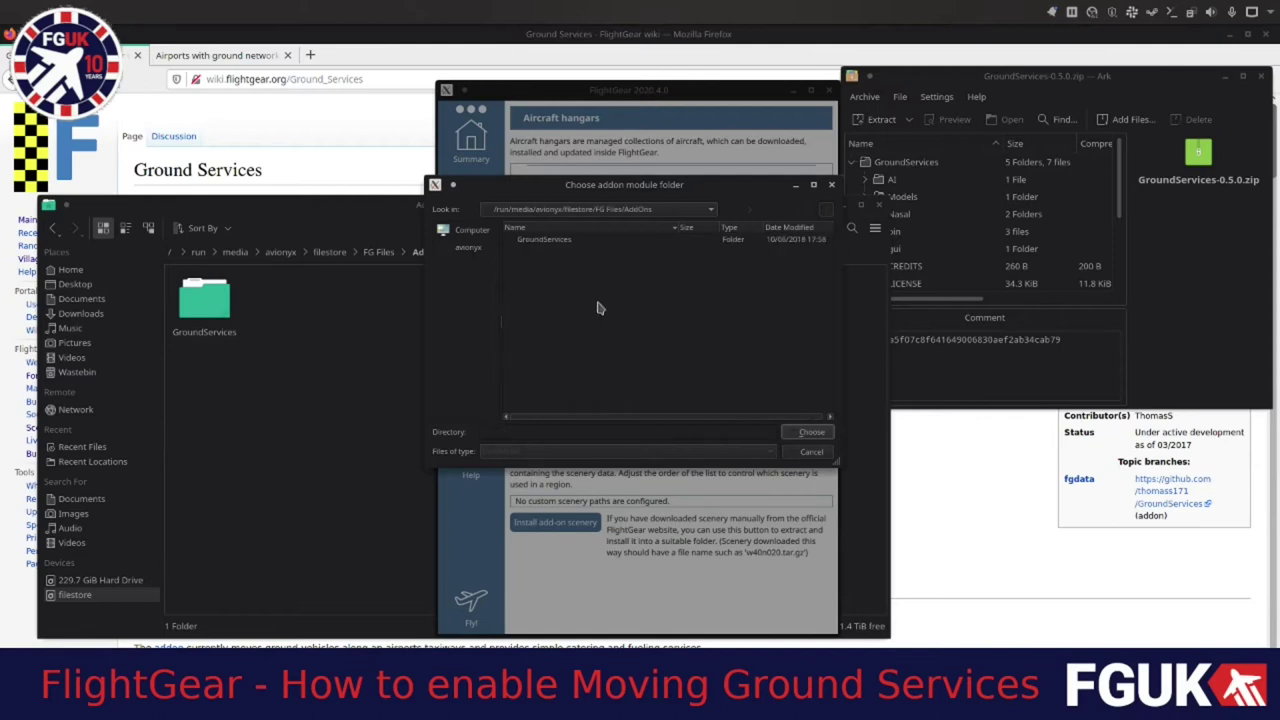
click(550, 242)
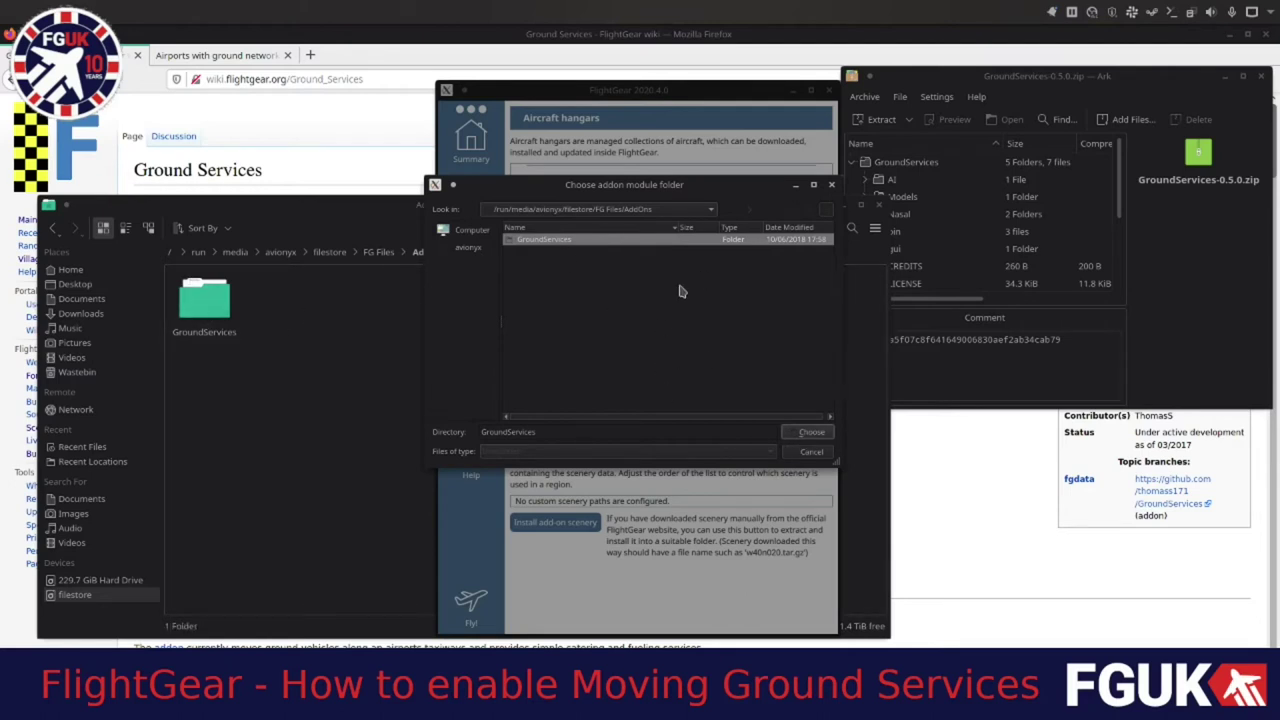
click(812, 431)
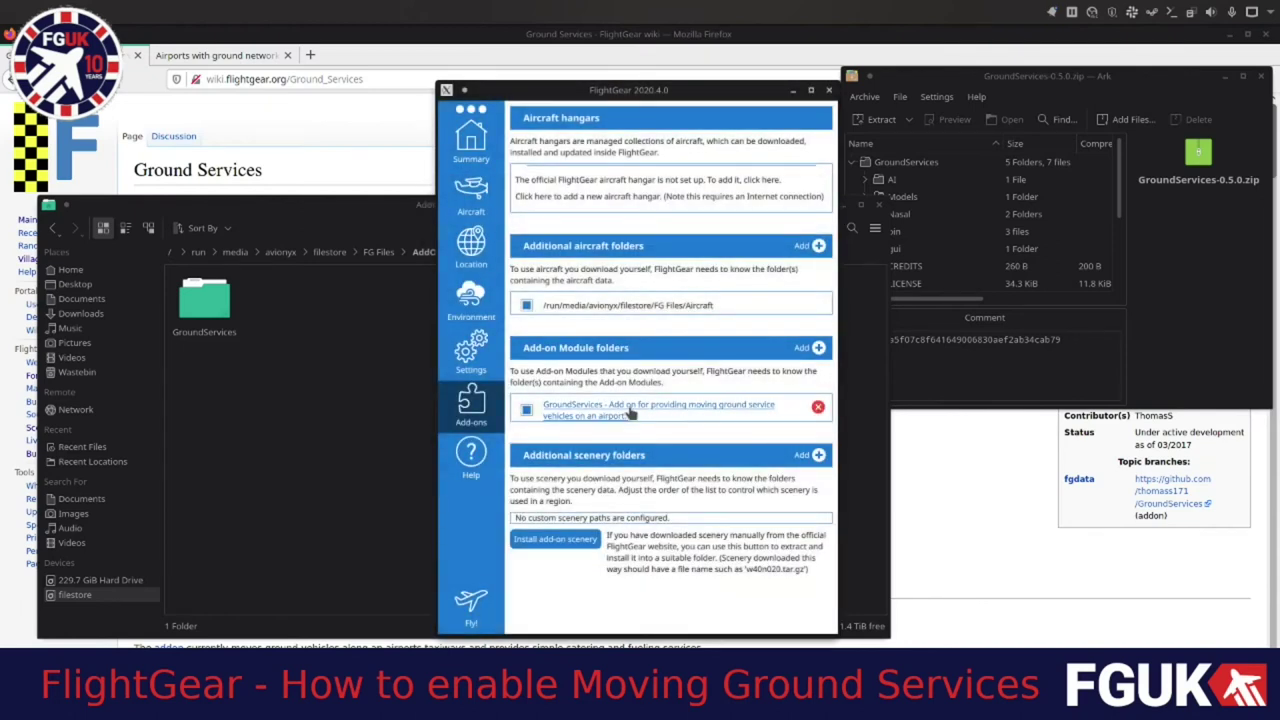
mouse_move(712, 411)
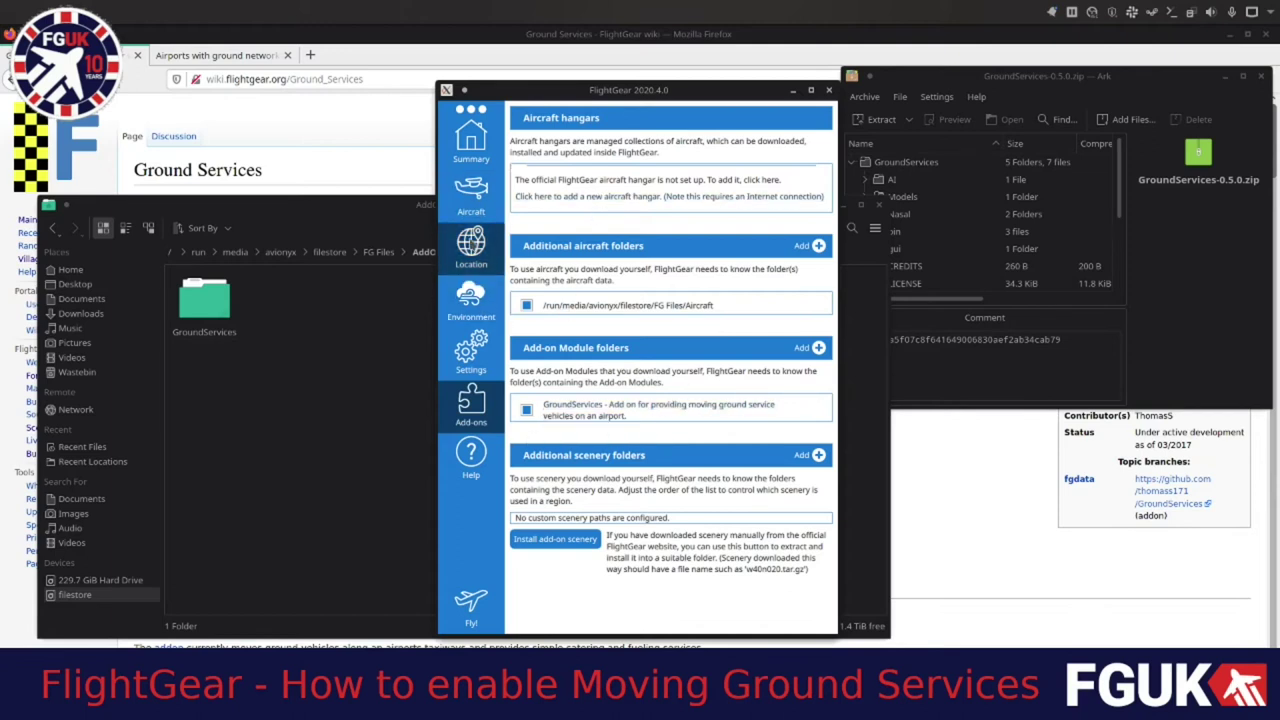
Show the London Gatwick location and confirm EGKK on the wiki's ground-networks airport list
click(471, 245)
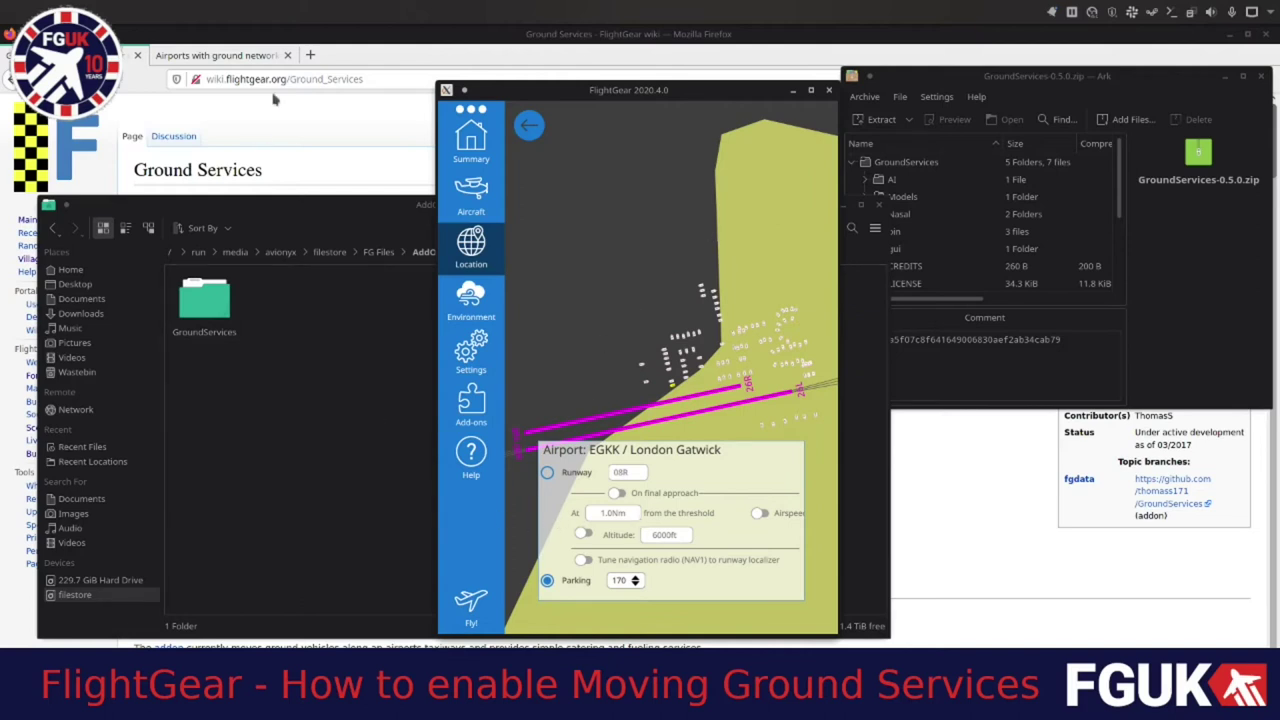
click(235, 62)
scroll(351, 452, down, 5)
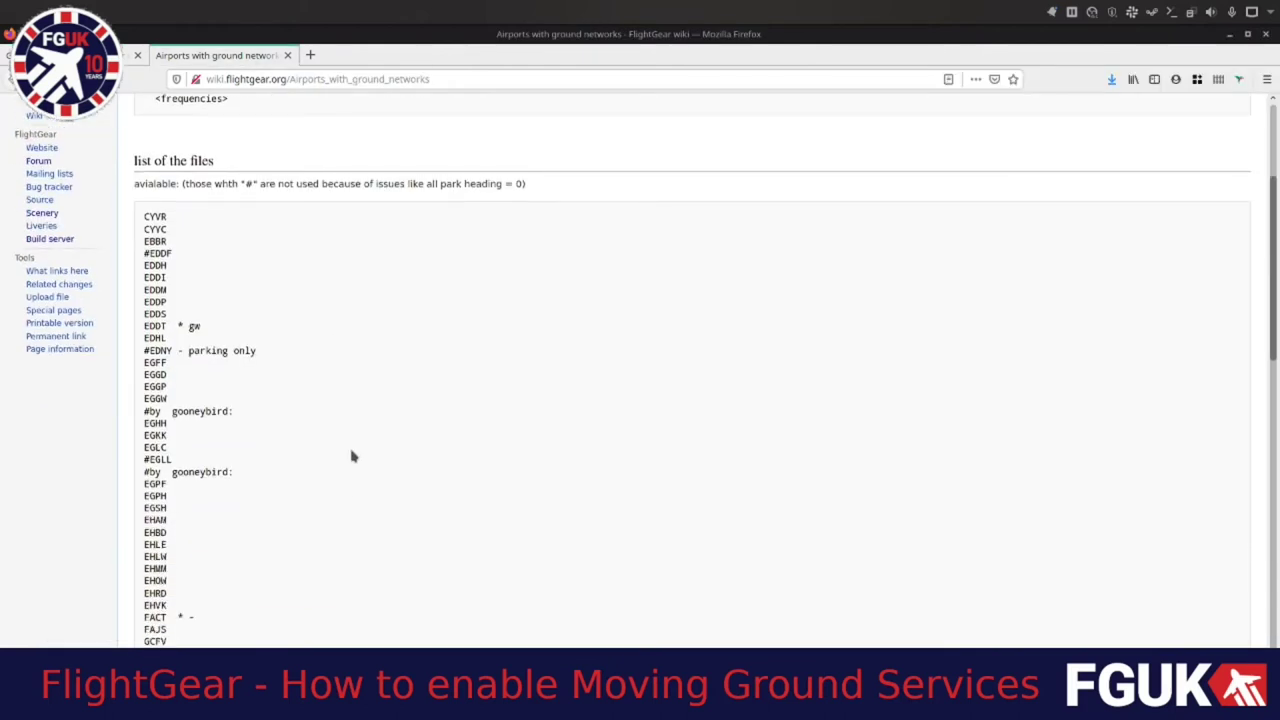
scroll(351, 453, down, 3)
scroll(351, 453, up, 5)
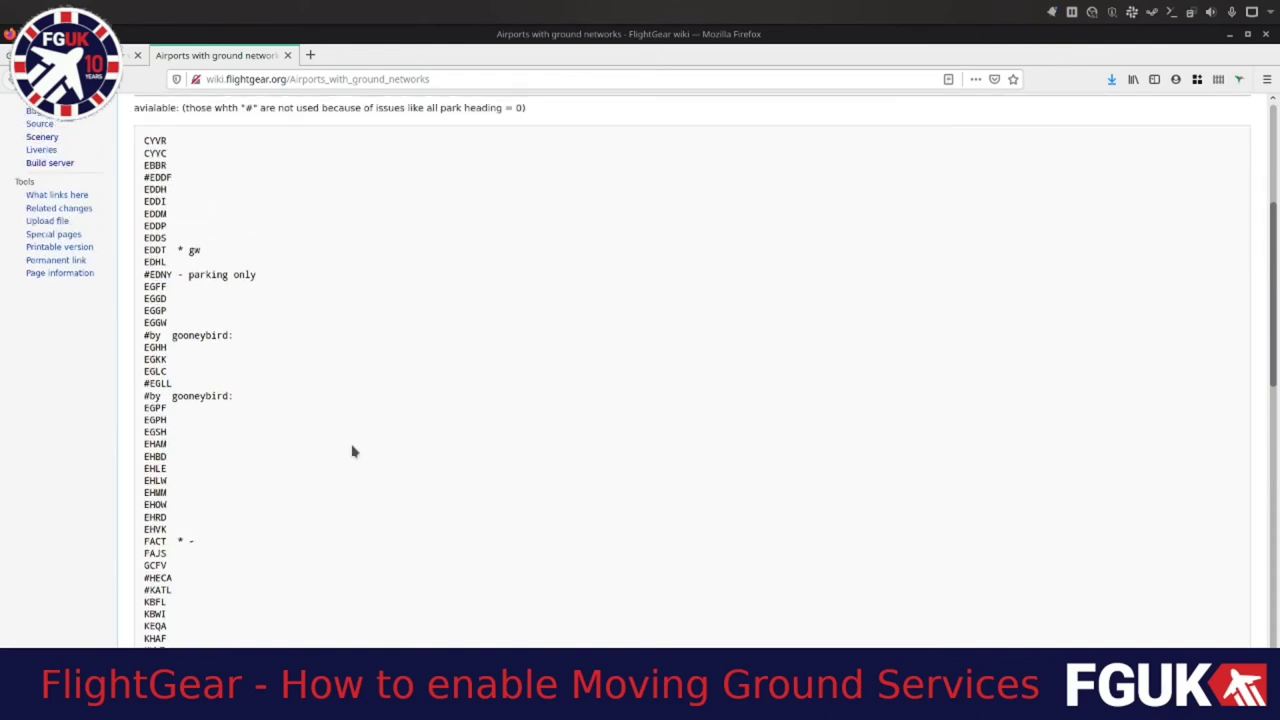
scroll(351, 453, down, 2)
Return to the launcher and fly from parking 170 at London Gatwick (EGKK)
key(alt+Tab)
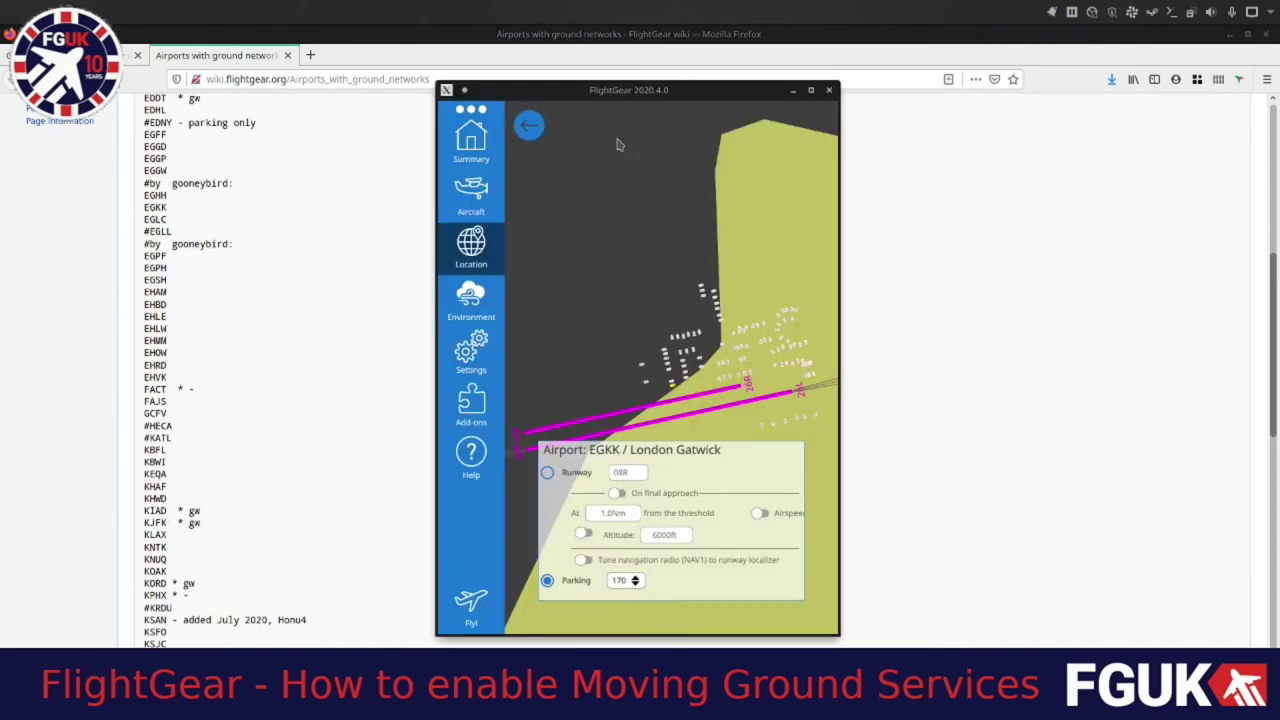
drag(562, 96, 836, 116)
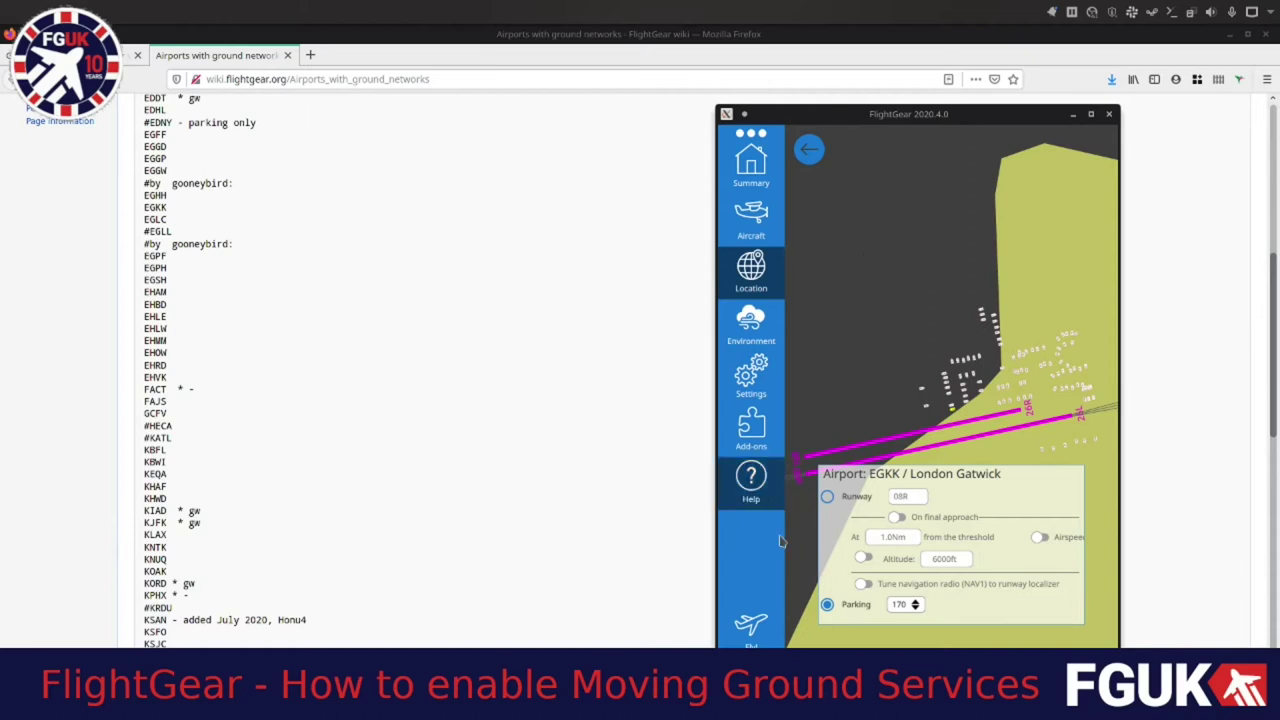
click(757, 627)
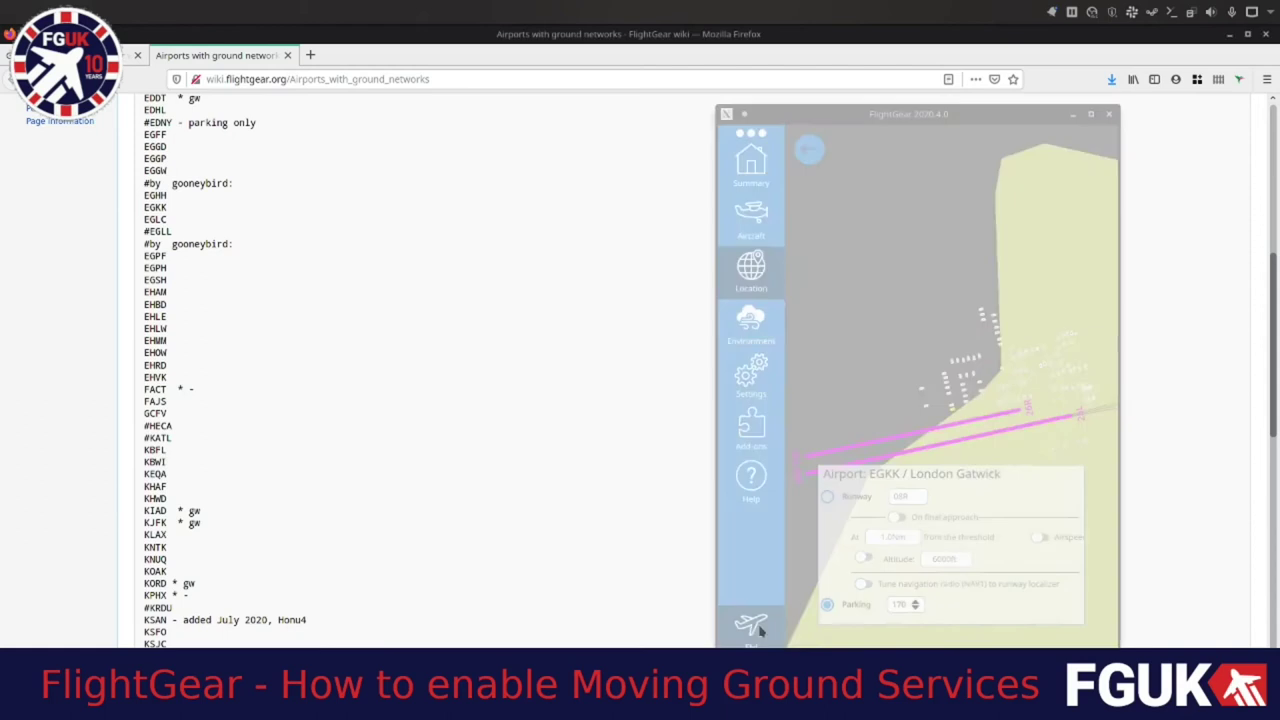